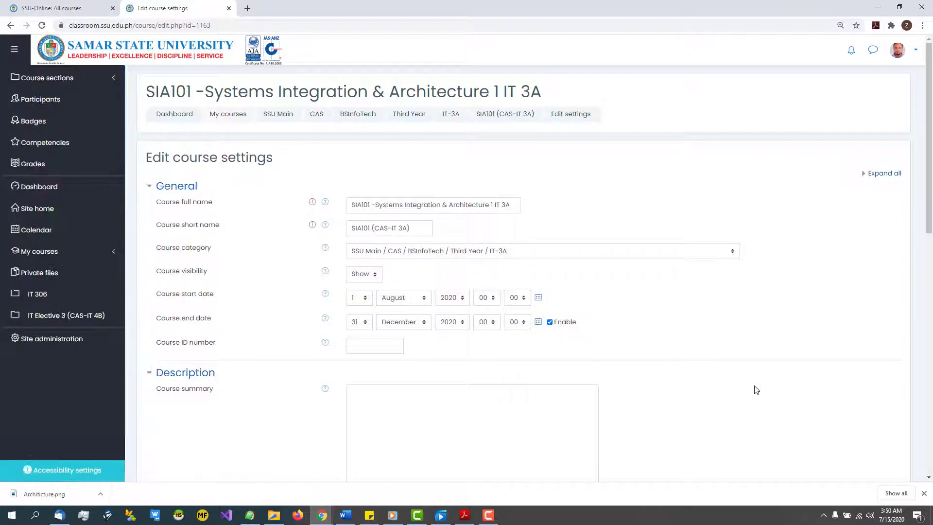
# Look over the Edit course settings page for SIA101, collapsing and re-expanding the General section to see its fields
pyautogui.scroll(-9, 756, 390)
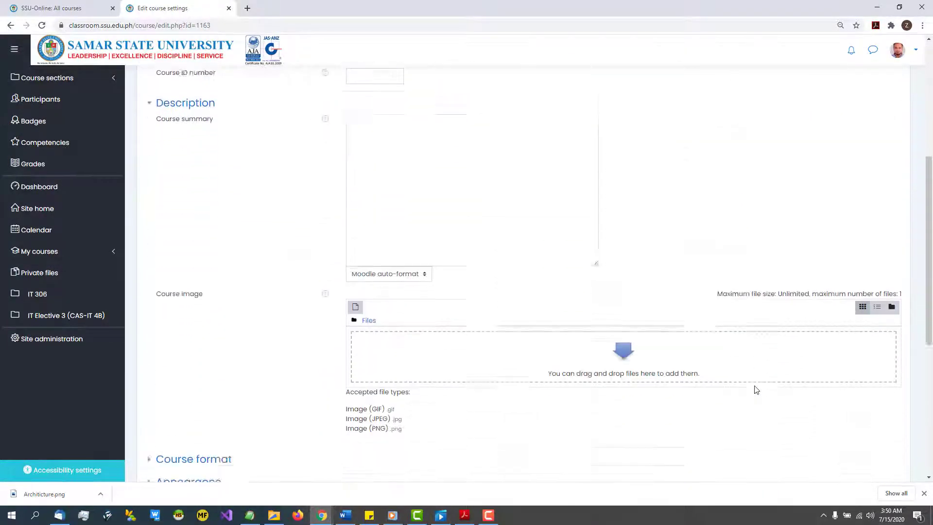
pyautogui.scroll(4, 756, 390)
pyautogui.scroll(5, 755, 390)
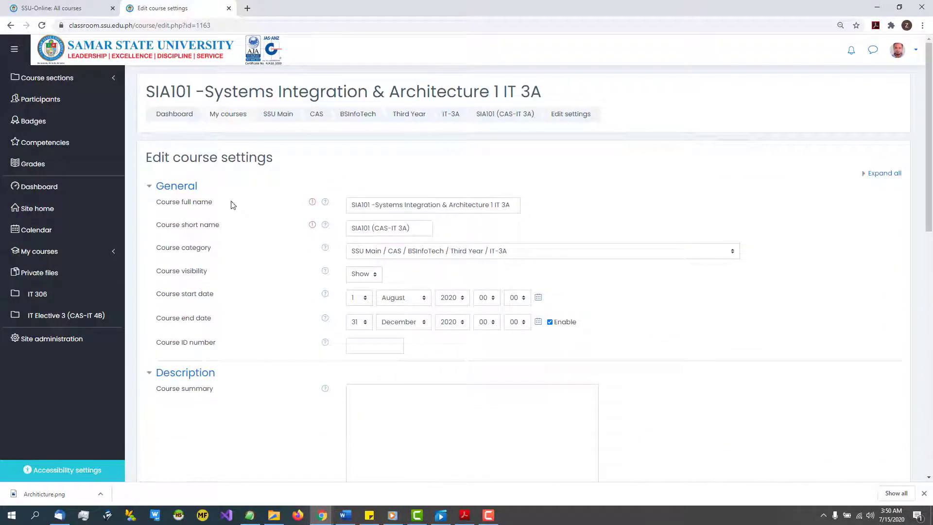
pyautogui.click(151, 189)
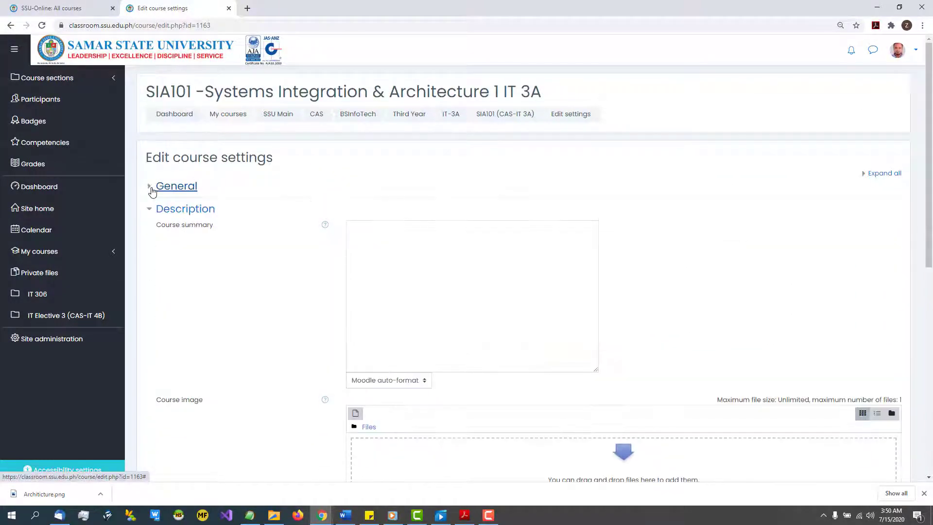
pyautogui.click(152, 189)
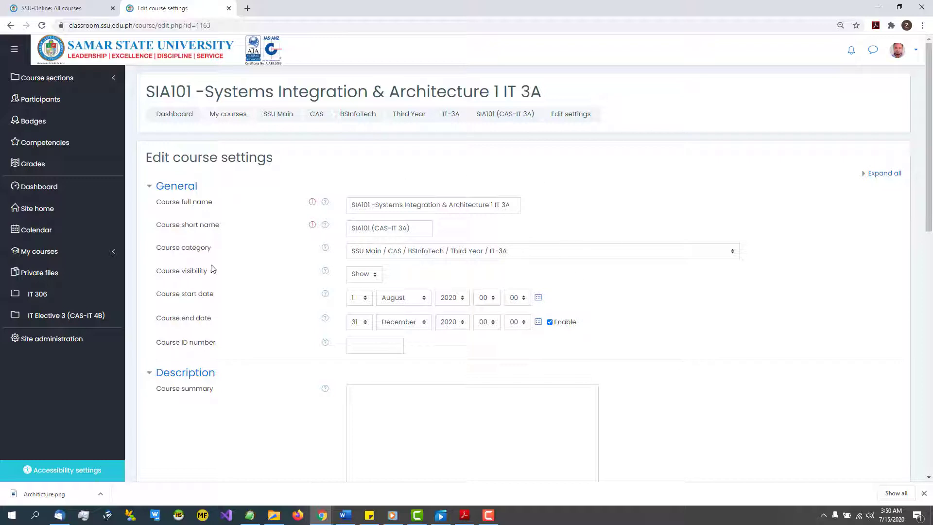
pyautogui.moveTo(252, 346); pyautogui.dragTo(150, 160)
pyautogui.click(173, 180)
pyautogui.scroll(-1, 359, 306)
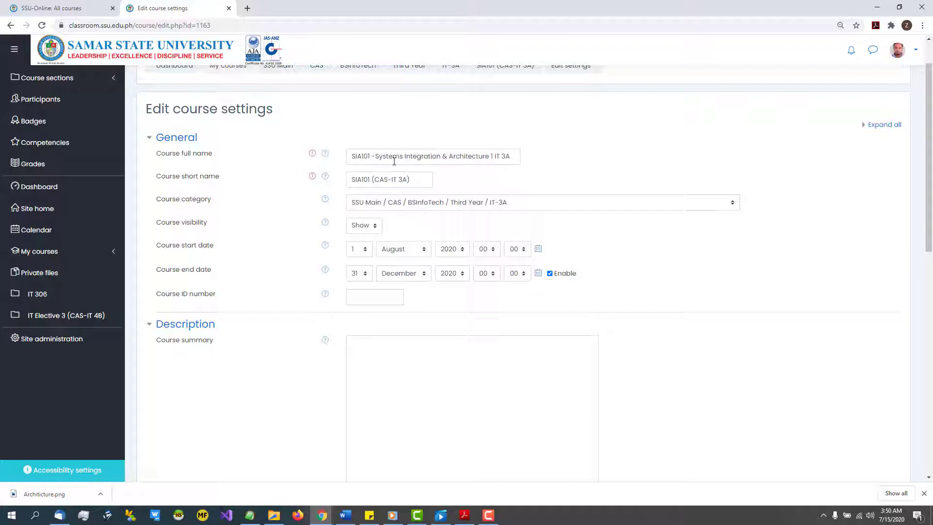
# Examine the course full name, short name and available course categories in the General section, leaving them as they are
pyautogui.moveTo(367, 158); pyautogui.dragTo(523, 162)
pyautogui.moveTo(418, 179); pyautogui.dragTo(348, 179)
pyautogui.click(491, 156)
pyautogui.click(562, 166)
pyautogui.scroll(-2, 250, 278)
pyautogui.scroll(2, 254, 277)
pyautogui.moveTo(362, 158); pyautogui.dragTo(509, 156)
pyautogui.click(504, 154)
pyautogui.click(415, 182)
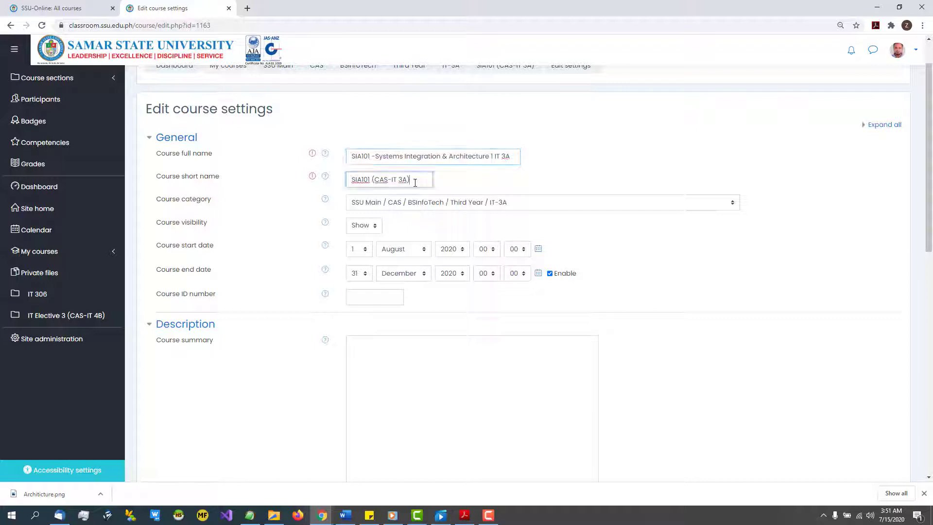
pyautogui.click(558, 203)
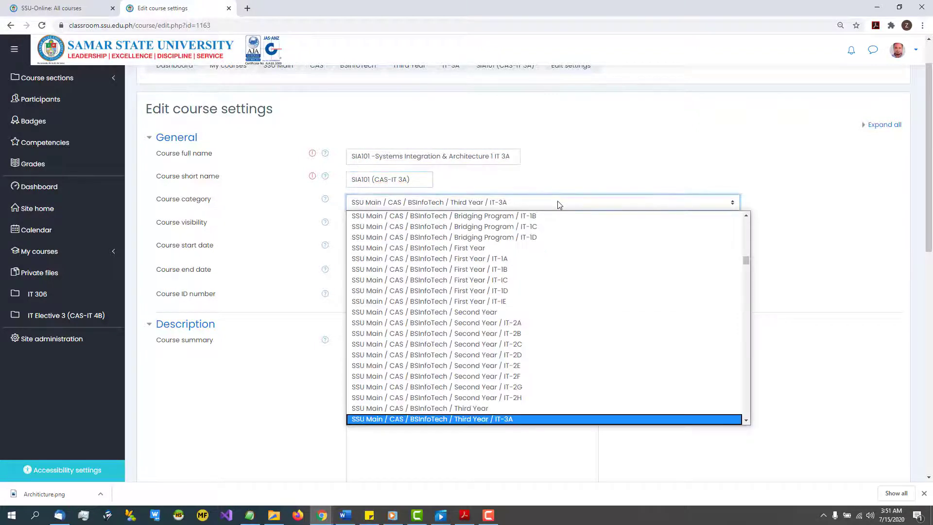
pyautogui.click(764, 132)
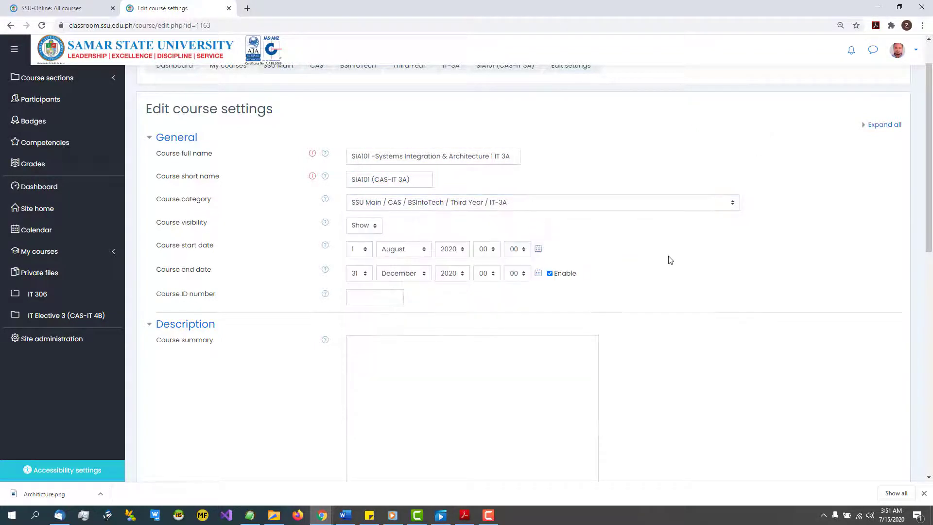
# Review the course start date and end date settings in the General section
pyautogui.scroll(-1, 669, 260)
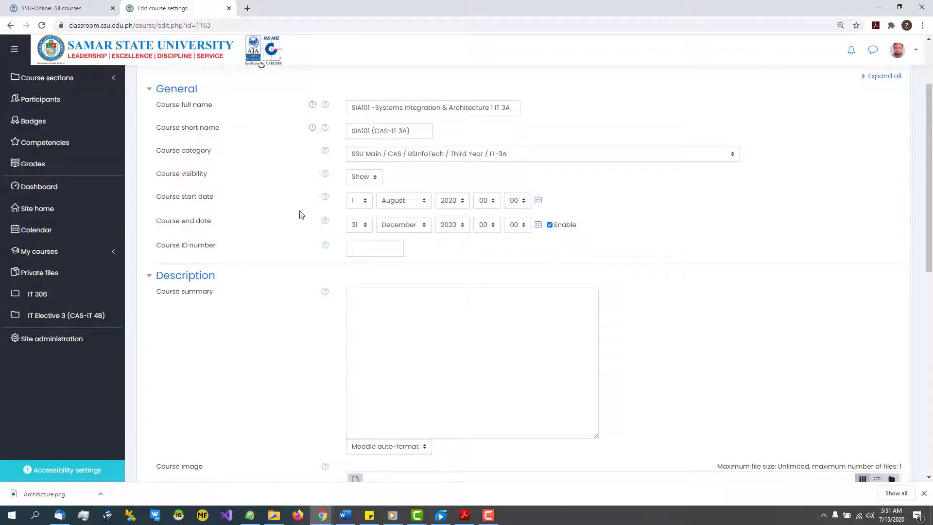
pyautogui.click(210, 199)
pyautogui.scroll(-2, 441, 145)
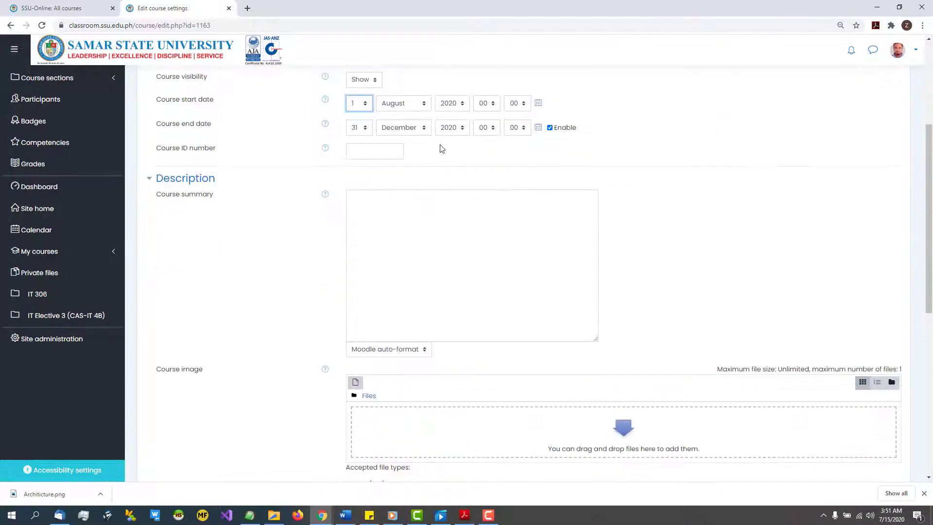
pyautogui.scroll(2, 450, 246)
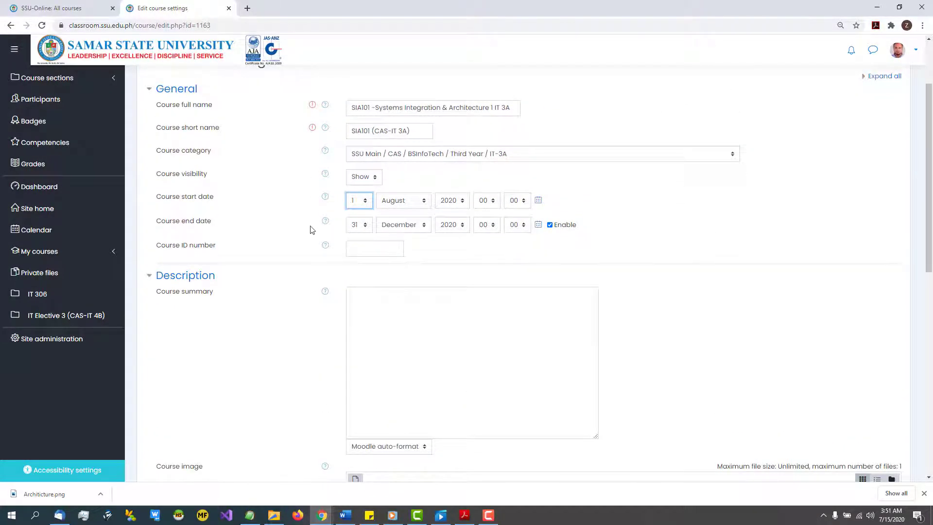
pyautogui.scroll(2, 292, 209)
# Examine the Description section's course summary and course image settings, then the collapsed sections below it
pyautogui.click(163, 185)
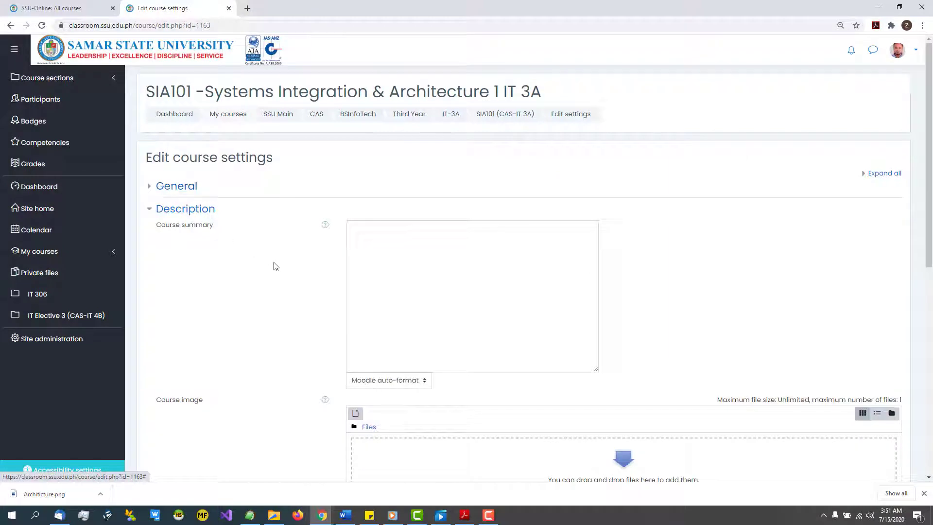
pyautogui.scroll(-3, 301, 271)
pyautogui.scroll(2, 330, 272)
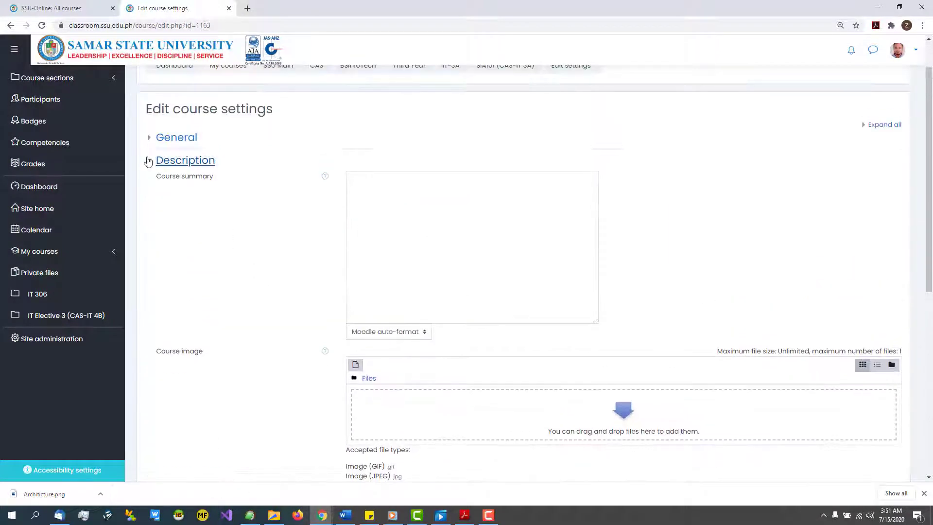
pyautogui.click(161, 138)
pyautogui.scroll(-2, 526, 325)
pyautogui.click(476, 312)
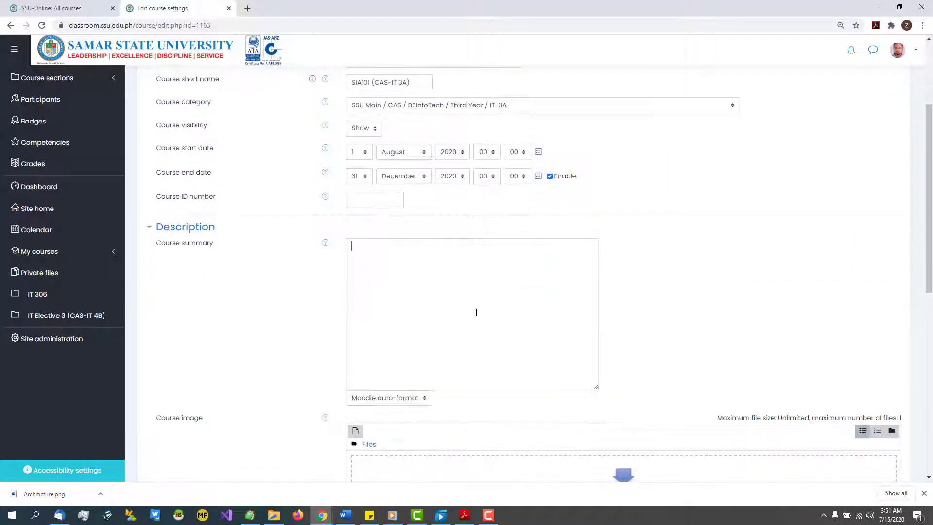
pyautogui.scroll(-2, 479, 330)
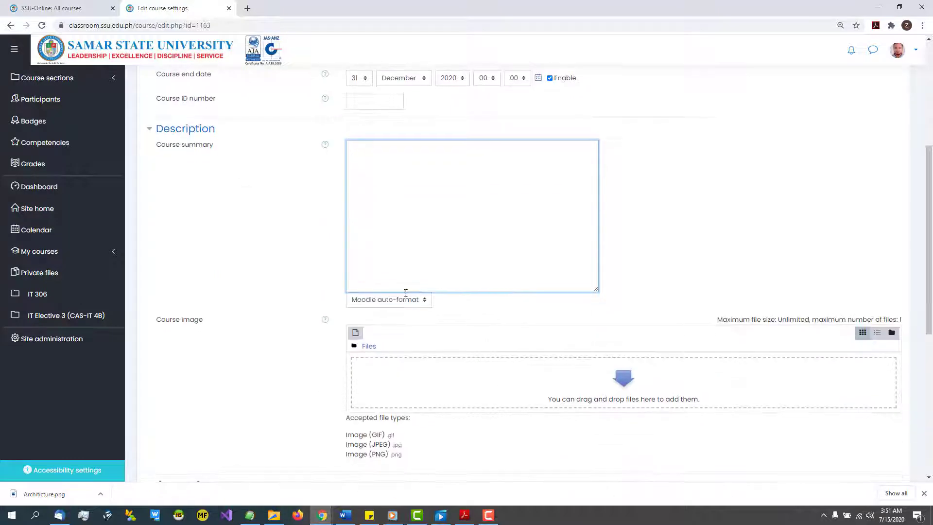
pyautogui.scroll(-2, 428, 306)
pyautogui.scroll(-1, 407, 299)
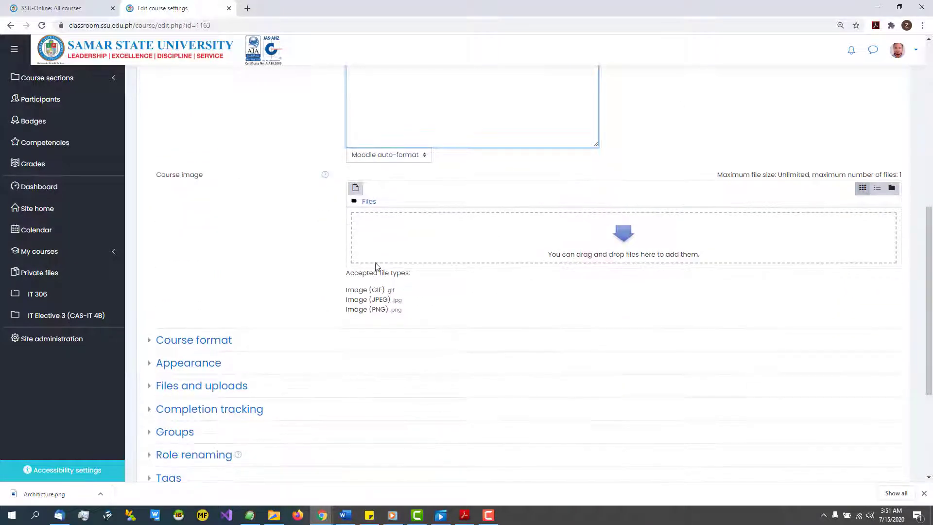
pyautogui.scroll(2, 486, 287)
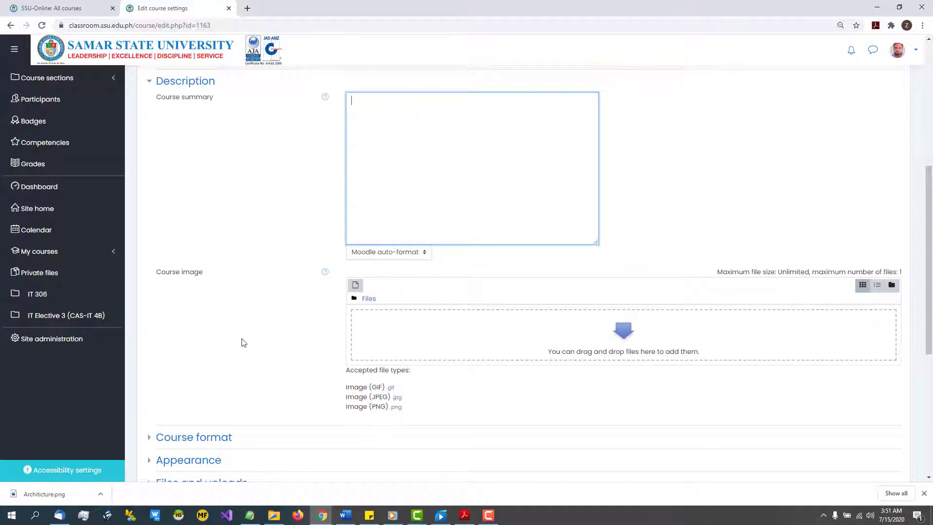
pyautogui.scroll(-2, 250, 335)
pyautogui.scroll(-2, 335, 349)
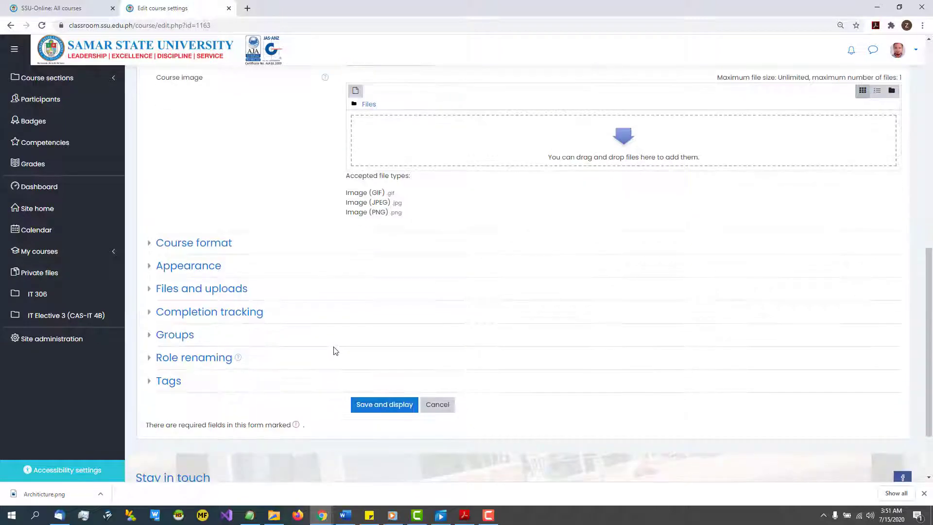
pyautogui.scroll(-2, 239, 360)
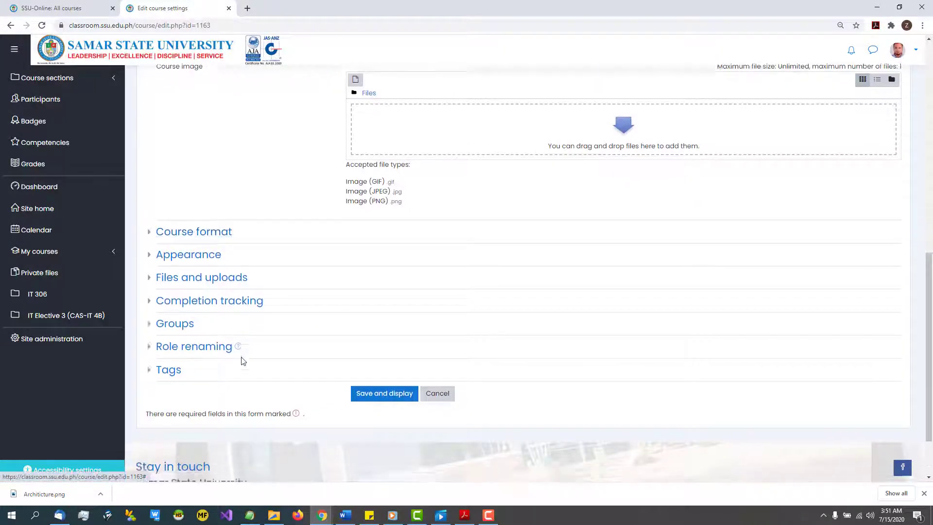
pyautogui.scroll(2, 193, 284)
# Expand the Course format section and set the format to Weekly format
pyautogui.click(153, 255)
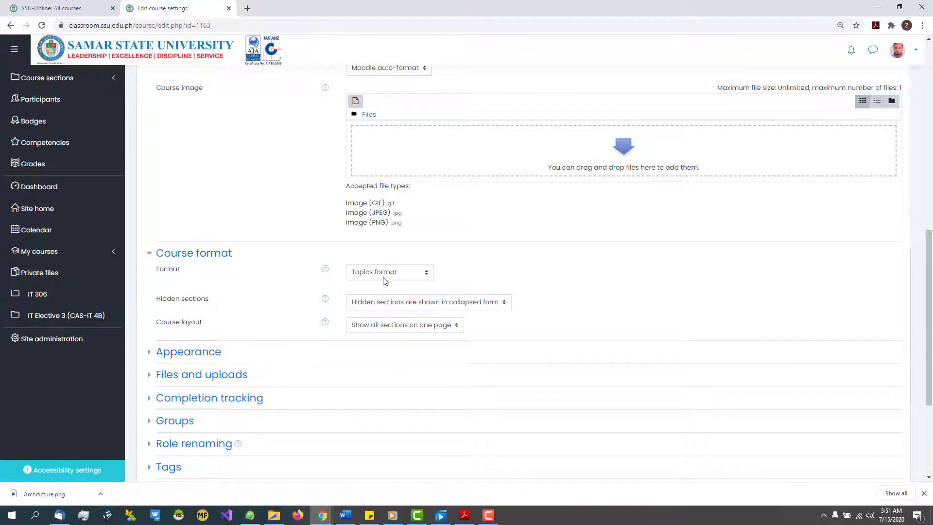
pyautogui.click(416, 275)
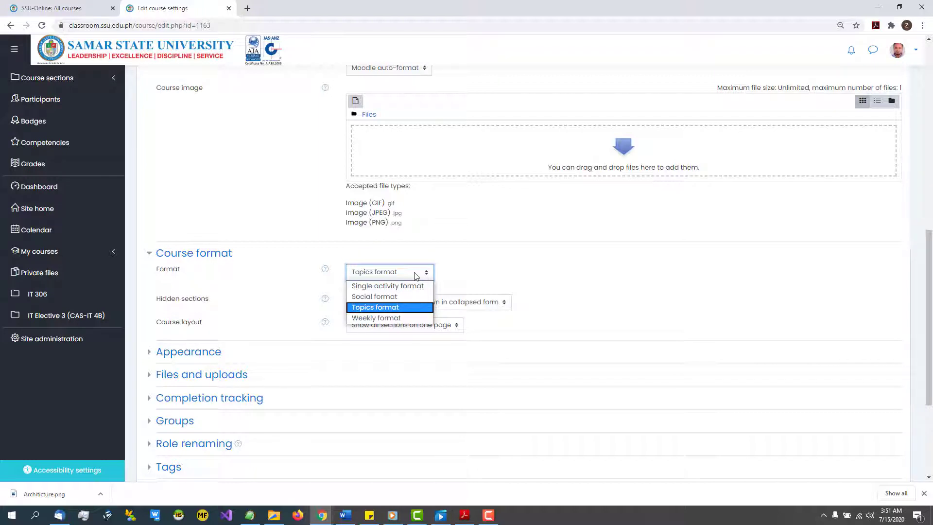
pyautogui.click(403, 318)
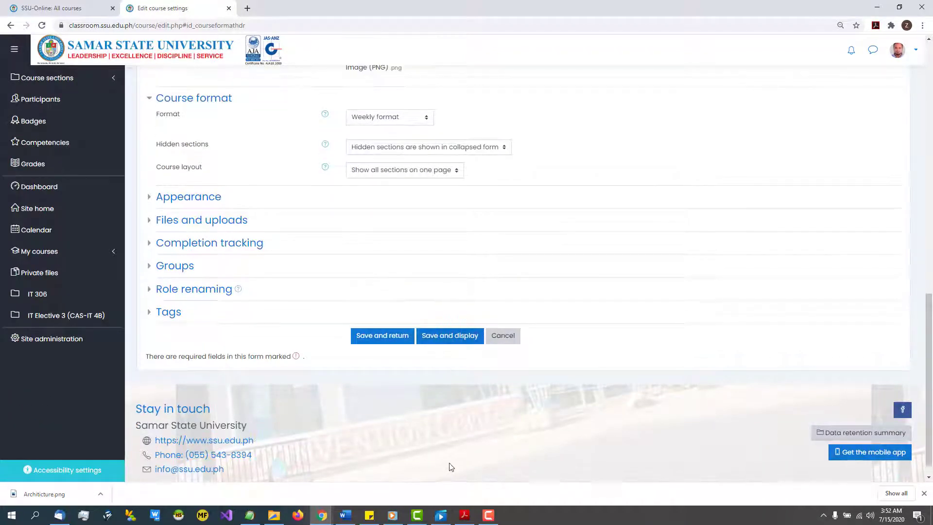
# Switch to the Science, Technology, and Society course window and examine how its content is organised by week
pyautogui.moveTo(320, 515)
pyautogui.click(383, 480)
pyautogui.scroll(18, 360, 345)
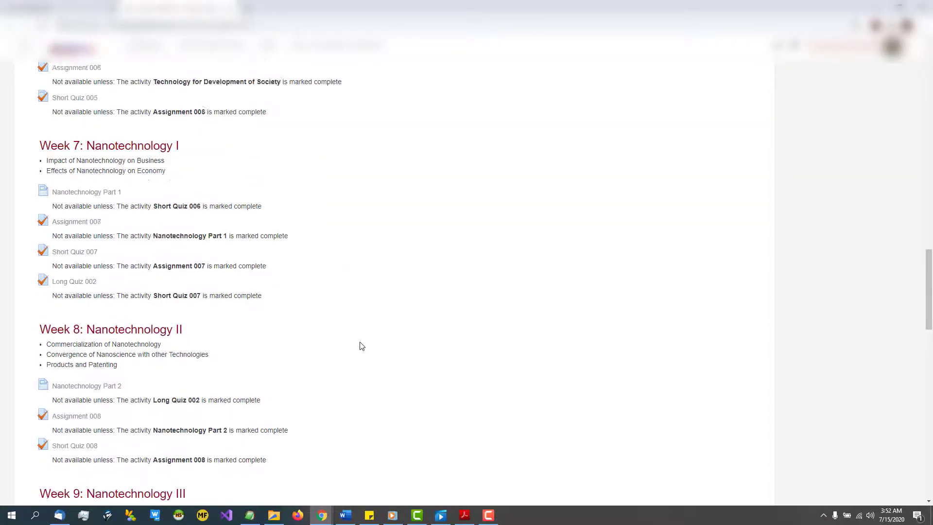
pyautogui.scroll(8, 885, 175)
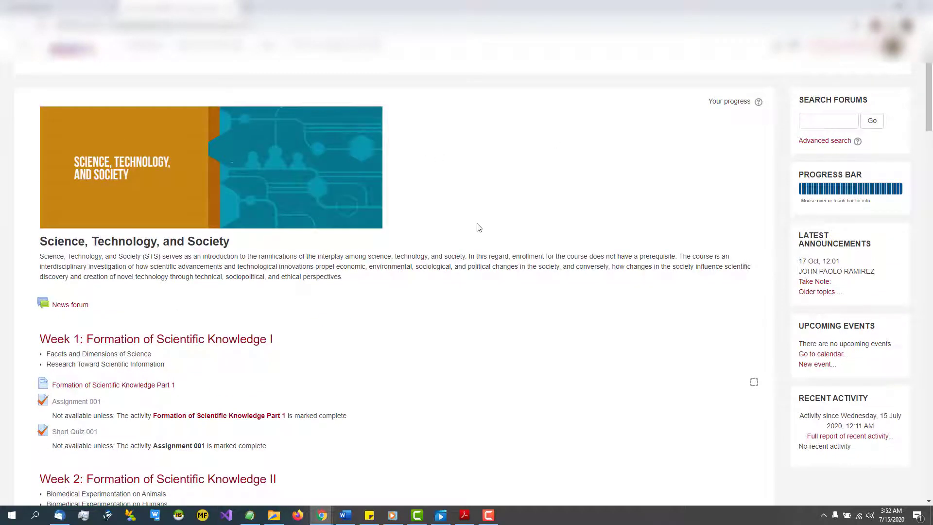
pyautogui.scroll(-3, 486, 286)
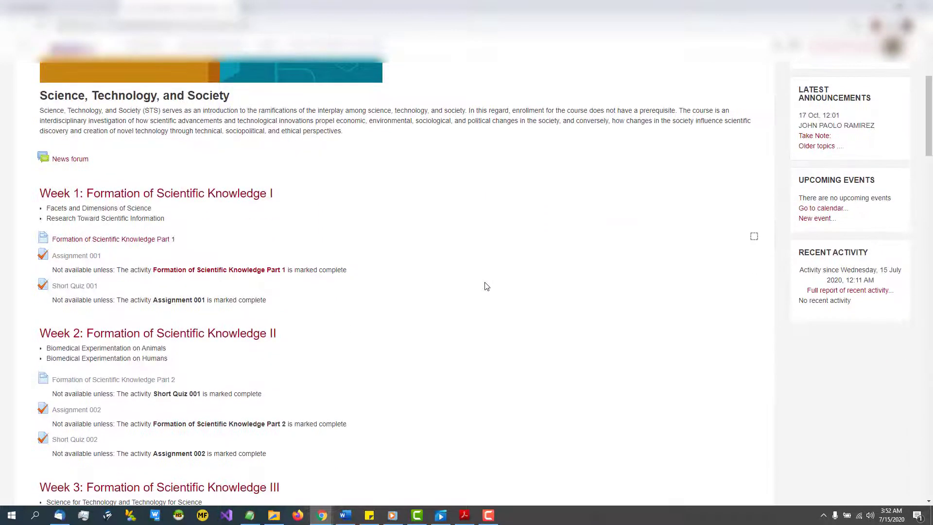
pyautogui.scroll(-1, 487, 286)
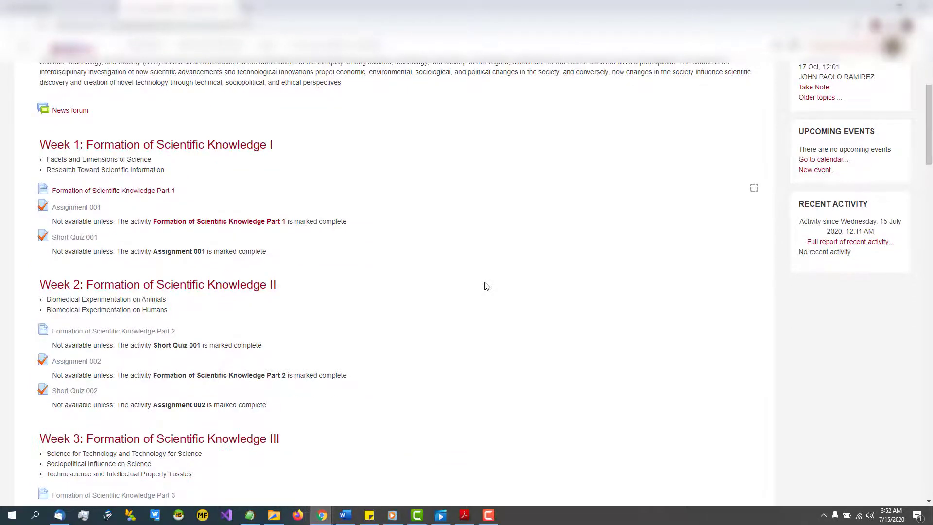
pyautogui.scroll(-9, 486, 286)
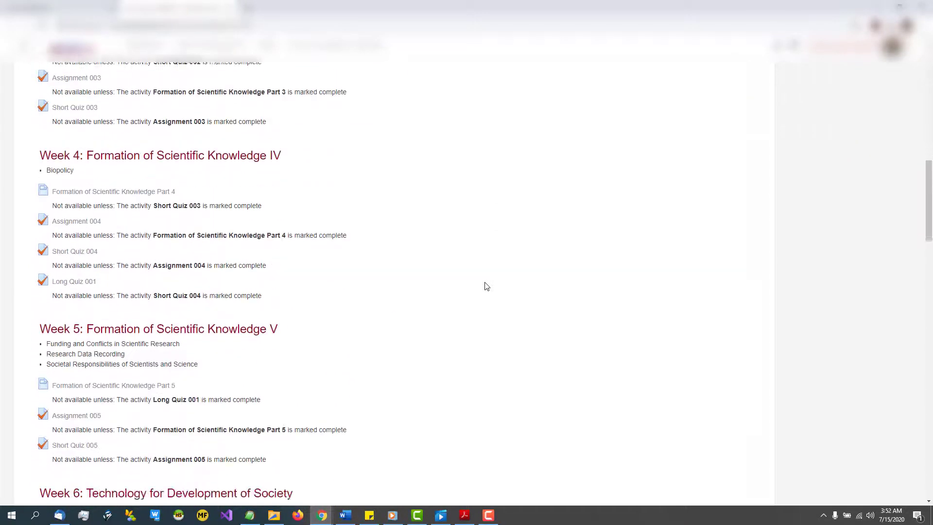
pyautogui.scroll(-15, 486, 286)
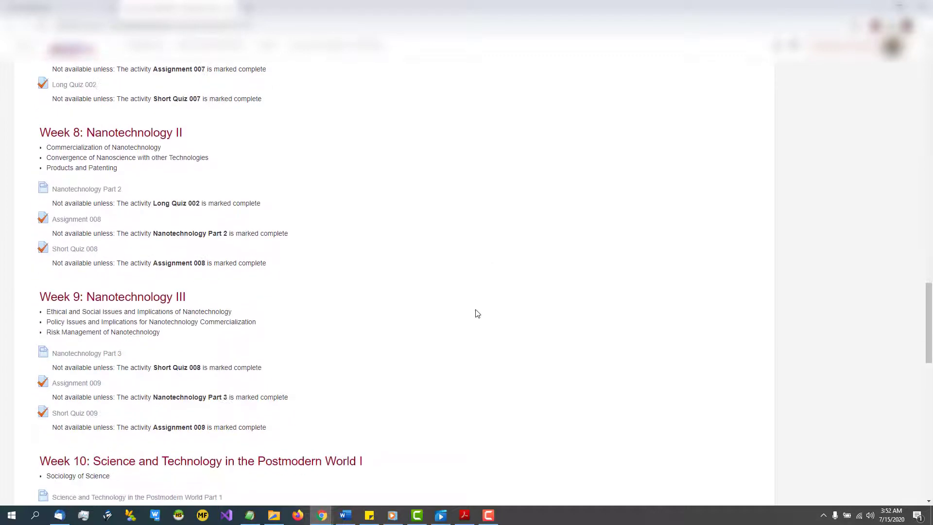
# Return to the Edit course settings window and set the course format to Topics format
pyautogui.moveTo(322, 515)
pyautogui.click(295, 474)
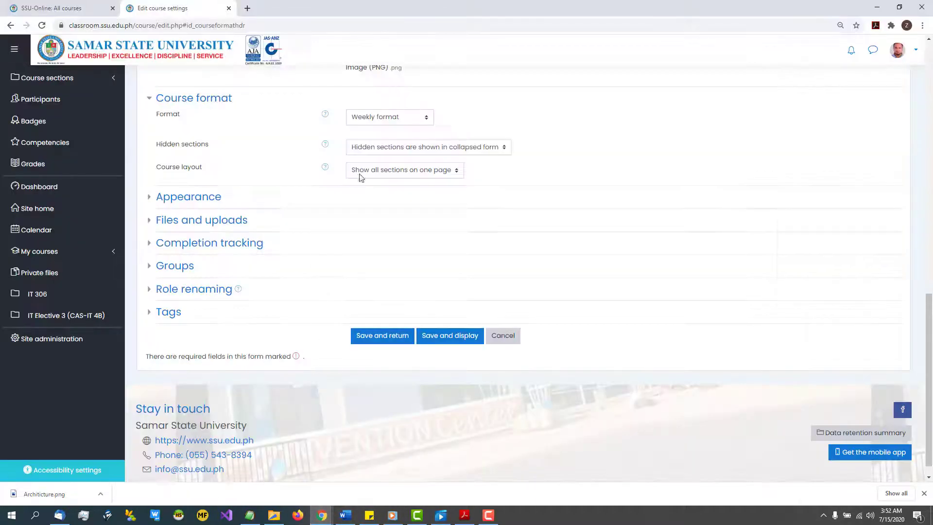
pyautogui.click(374, 116)
pyautogui.click(373, 153)
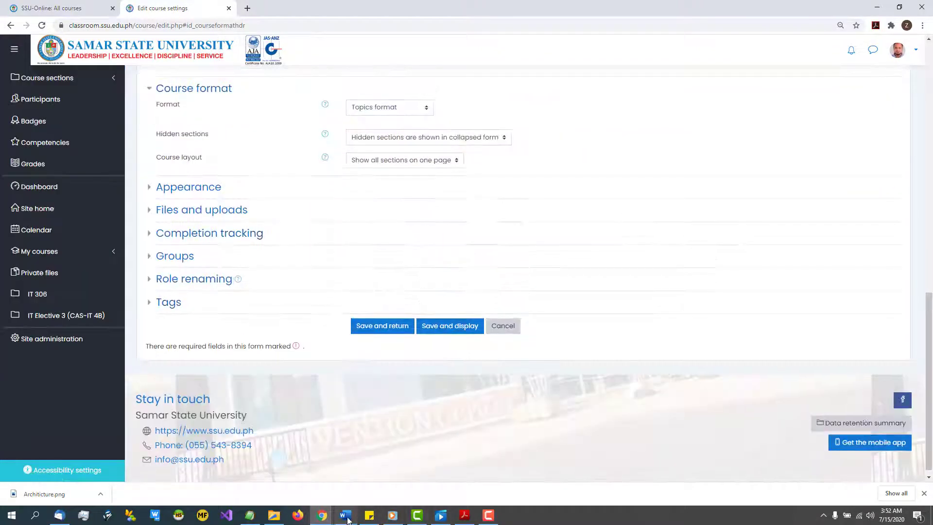
# Switch to the System Integration syllabus in Word and review the topics listed under Course Content
pyautogui.click(345, 516)
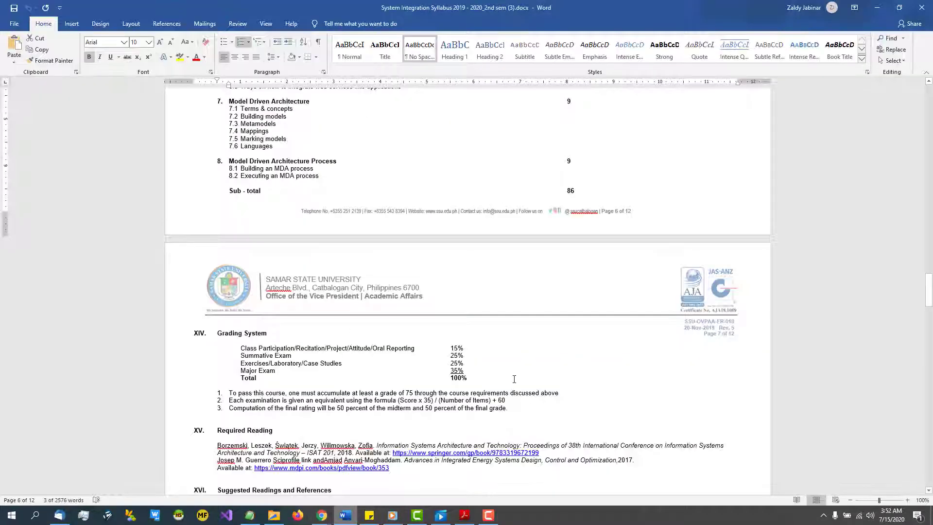
pyautogui.moveTo(930, 279); pyautogui.dragTo(930, 249)
pyautogui.moveTo(405, 205); pyautogui.dragTo(296, 205)
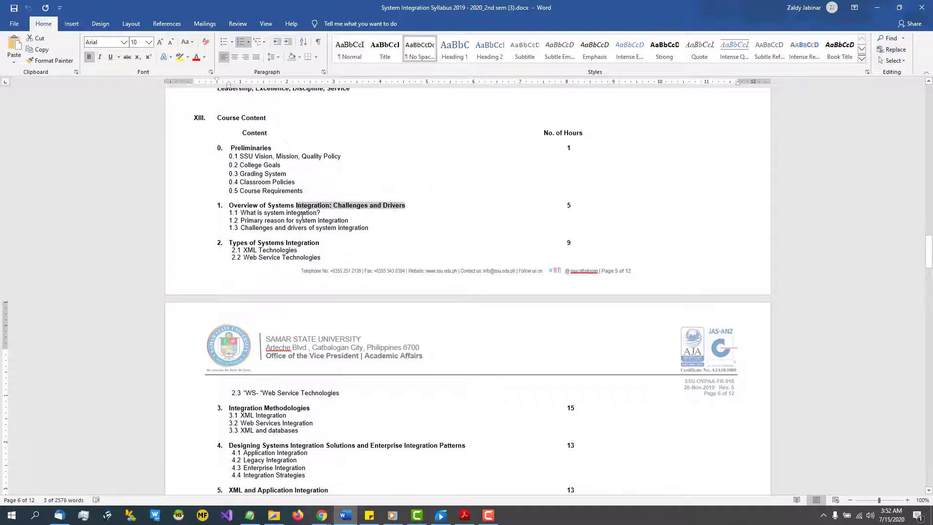
# Return to the Edit course settings window in Chrome and review the Course format section and the sections below it
pyautogui.click(321, 515)
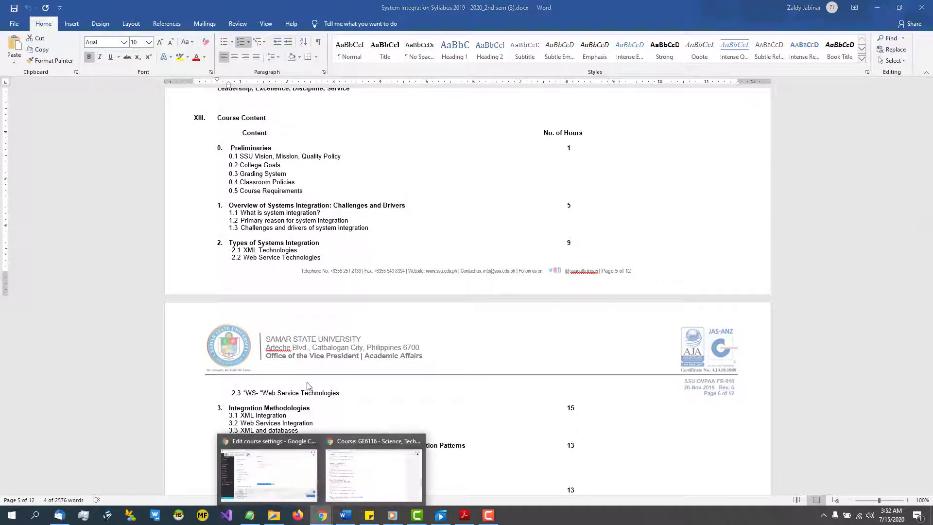
pyautogui.click(299, 461)
pyautogui.scroll(3, 257, 353)
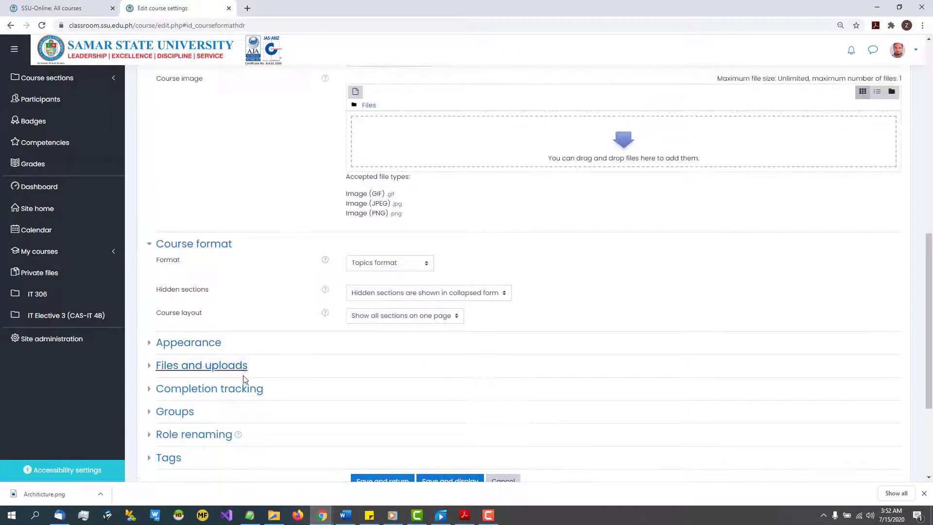
pyautogui.scroll(-2, 156, 348)
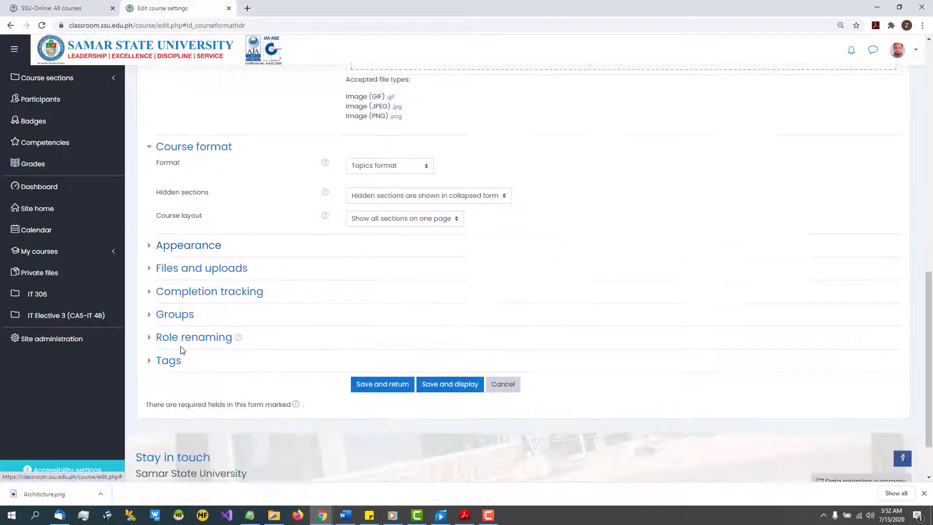
# Expand the Appearance and Files and uploads sections and check the available maximum upload size options
pyautogui.click(151, 253)
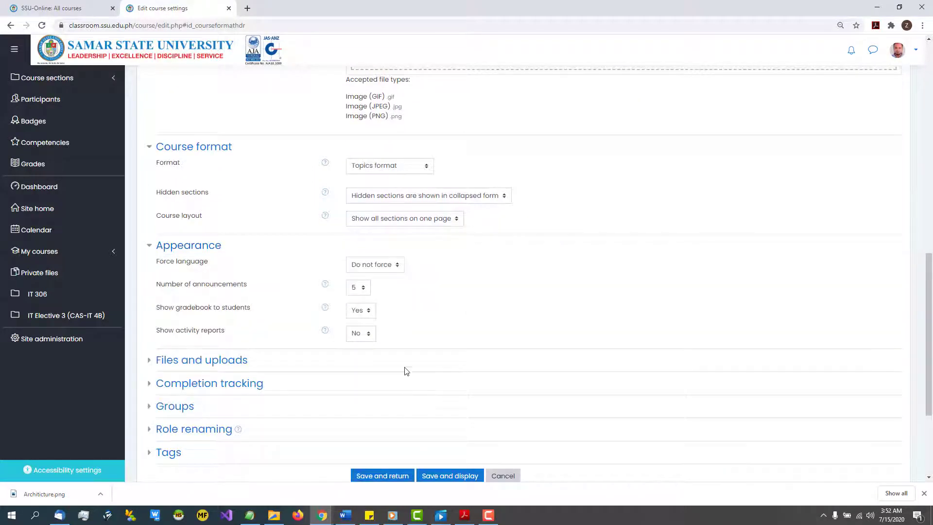
pyautogui.click(153, 359)
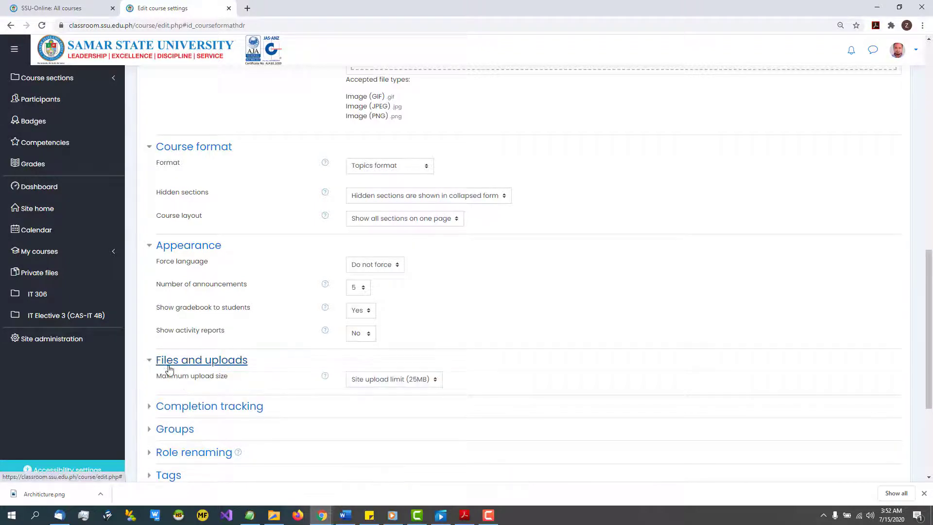
pyautogui.scroll(-2, 398, 396)
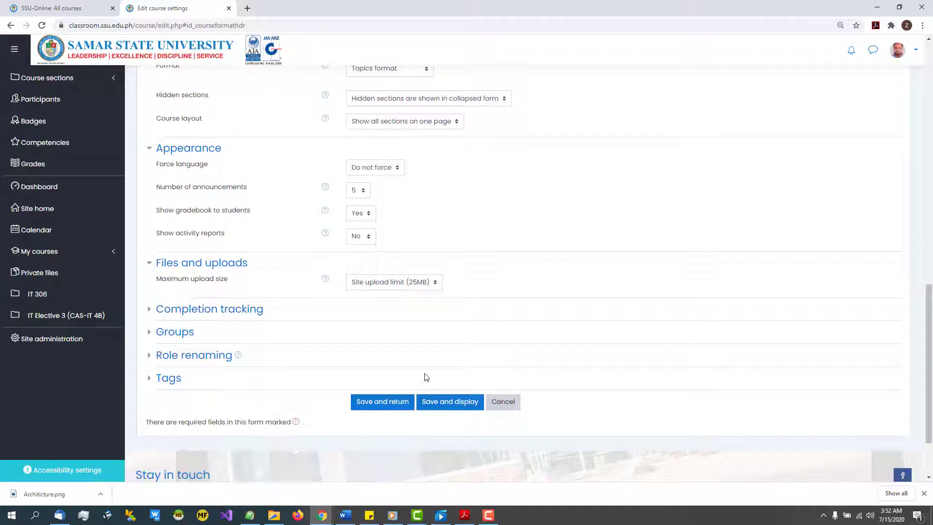
pyautogui.click(431, 281)
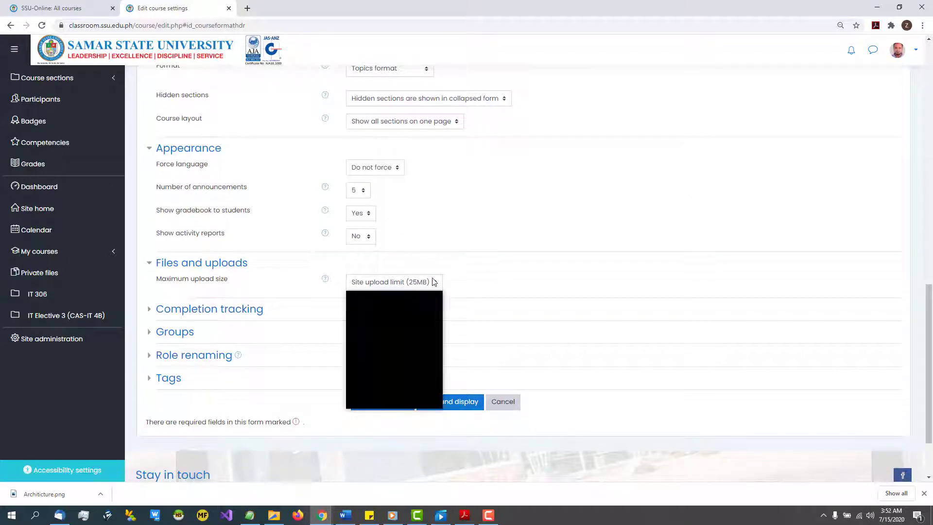
pyautogui.click(492, 290)
pyautogui.scroll(-2, 505, 308)
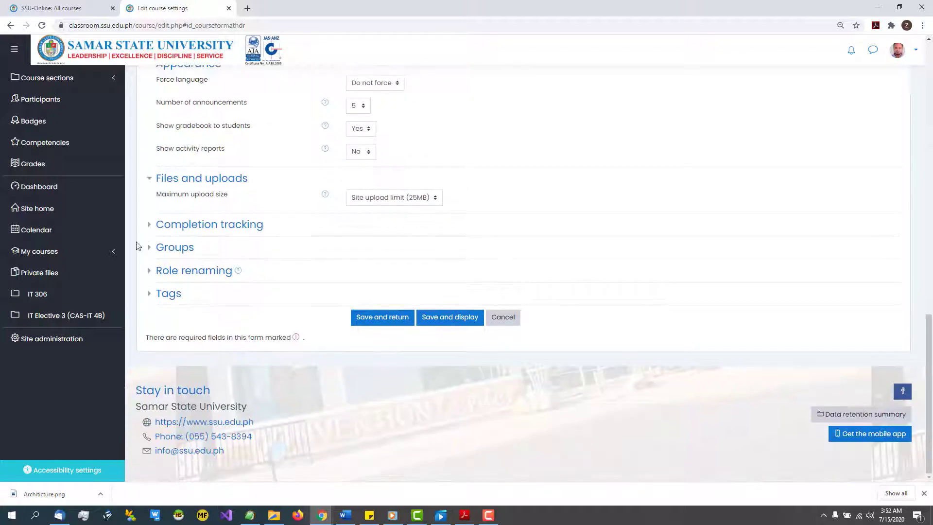
# Expand the Completion tracking, Groups and Role renaming sections and review their settings
pyautogui.click(150, 224)
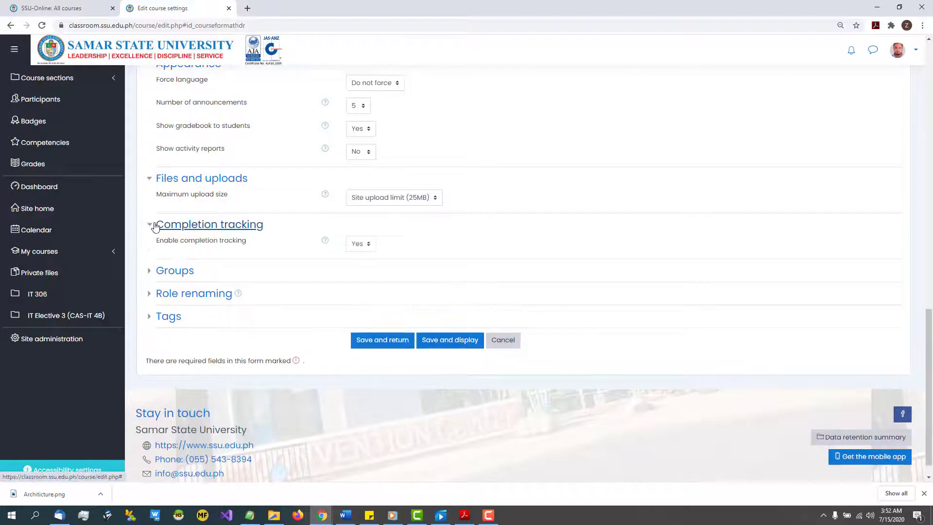
pyautogui.click(150, 270)
pyautogui.click(161, 368)
pyautogui.scroll(-3, 160, 437)
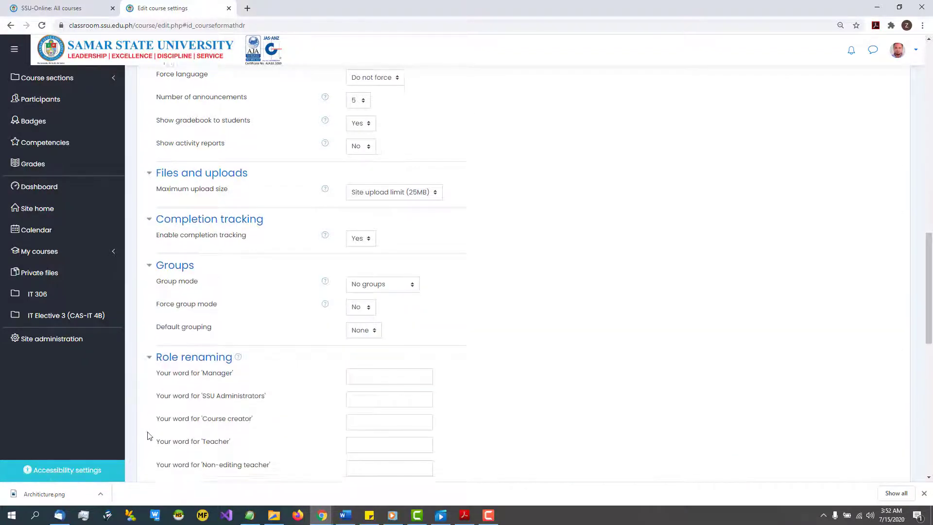
pyautogui.scroll(-2, 374, 267)
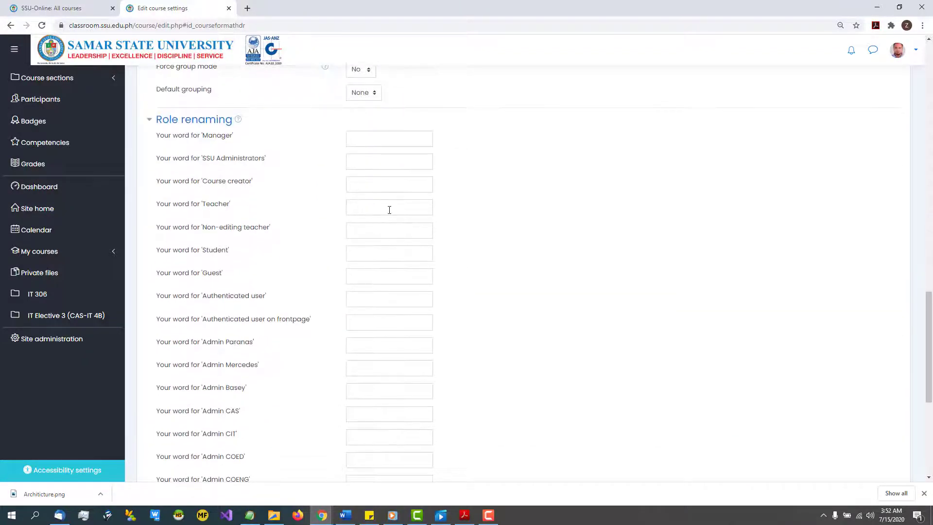
# Examine the role renaming fields, particularly the one for Teacher, and expand the Tags section
pyautogui.click(389, 209)
pyautogui.doubleClick(211, 206)
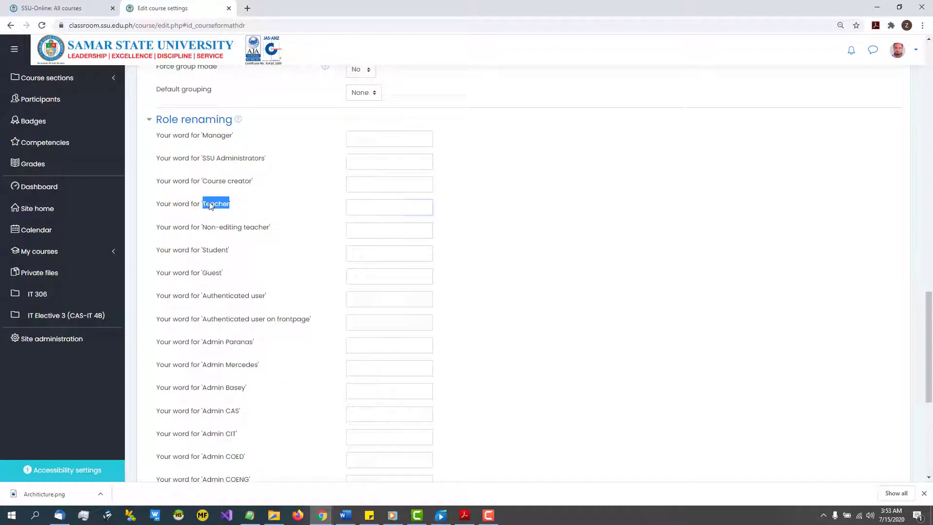
pyautogui.click(385, 210)
pyautogui.scroll(-5, 410, 247)
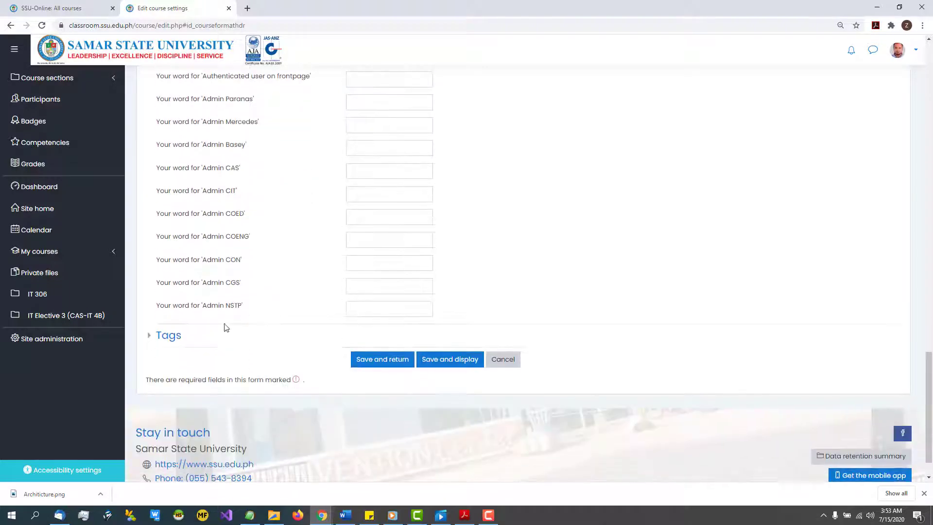
pyautogui.click(153, 338)
# Collapse all settings sections from Course format through Tags
pyautogui.scroll(15, 194, 389)
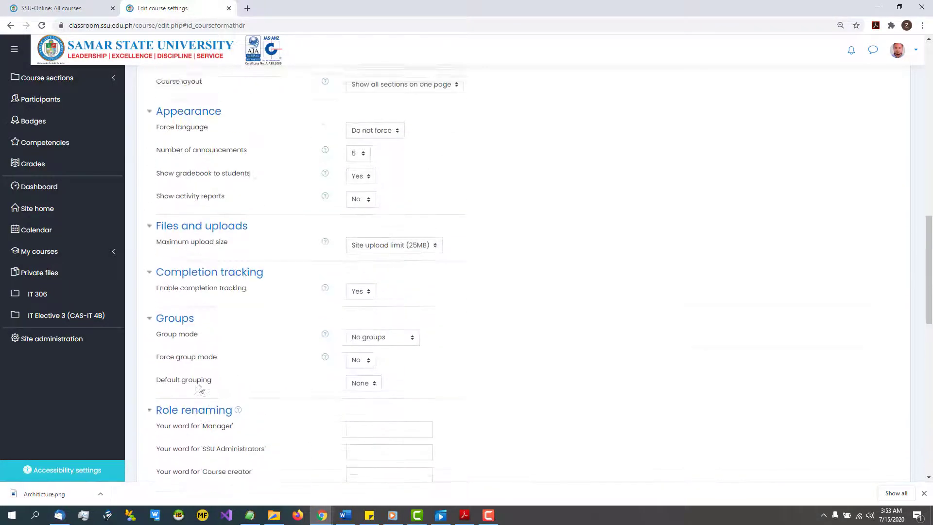
pyautogui.scroll(3, 202, 388)
pyautogui.click(151, 305)
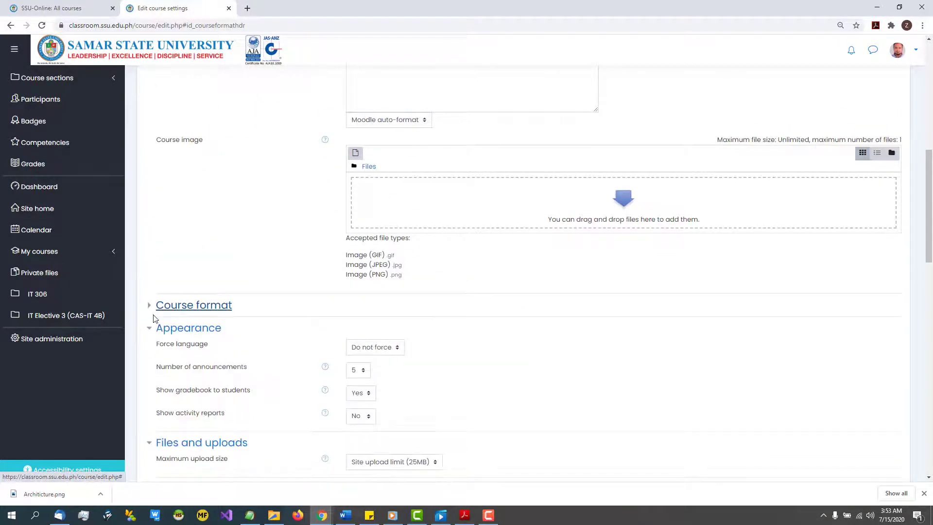
pyautogui.click(155, 329)
pyautogui.click(152, 350)
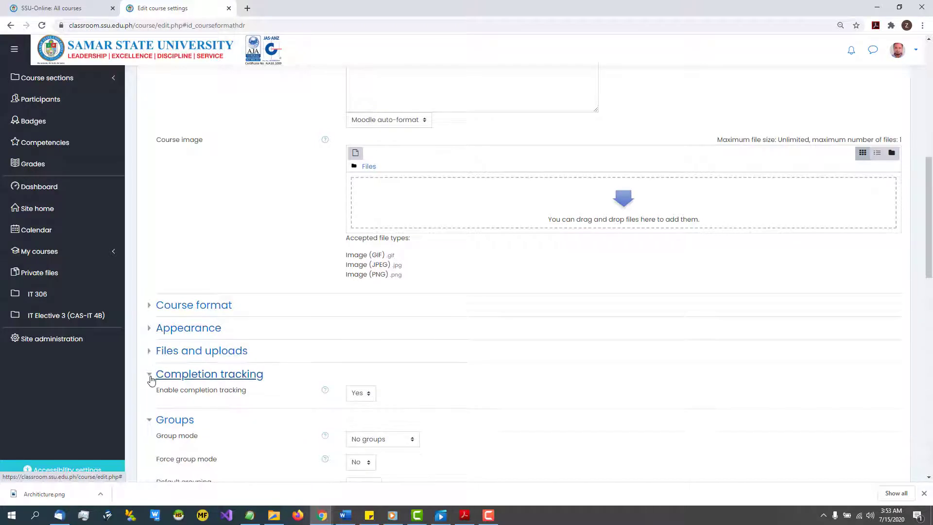
pyautogui.click(152, 374)
pyautogui.click(159, 398)
pyautogui.click(154, 420)
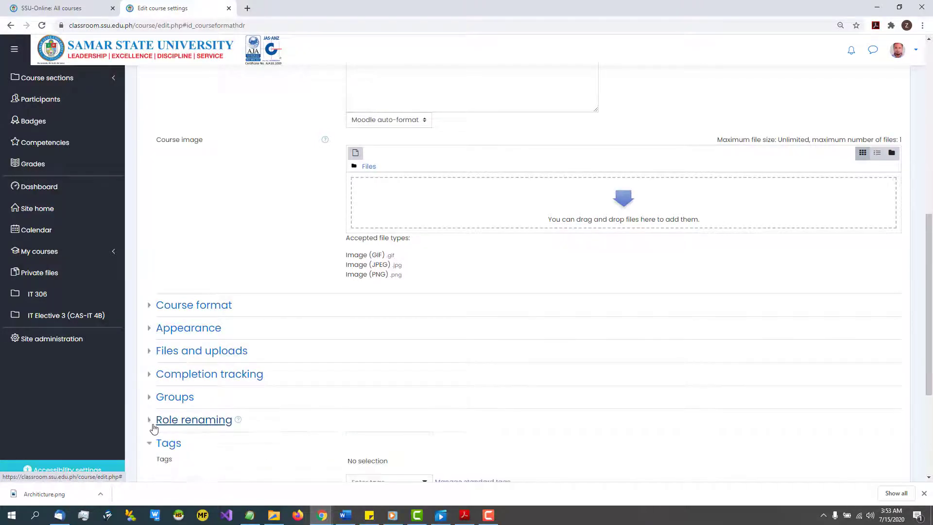
pyautogui.scroll(-3, 161, 410)
pyautogui.click(151, 348)
# Copy the full course description paragraph from the Untitled 1 text in EditPad Pro into the Course summary field in Chrome
pyautogui.scroll(3, 316, 418)
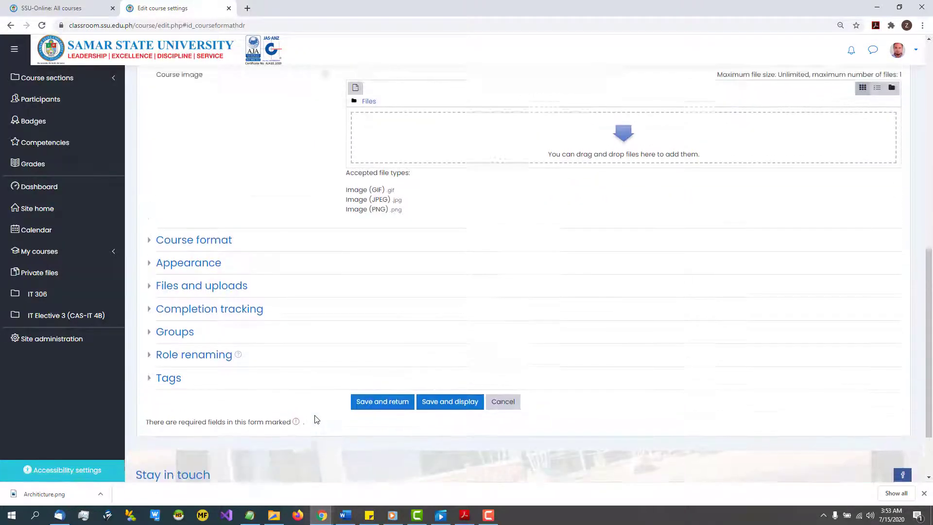
pyautogui.scroll(3, 318, 419)
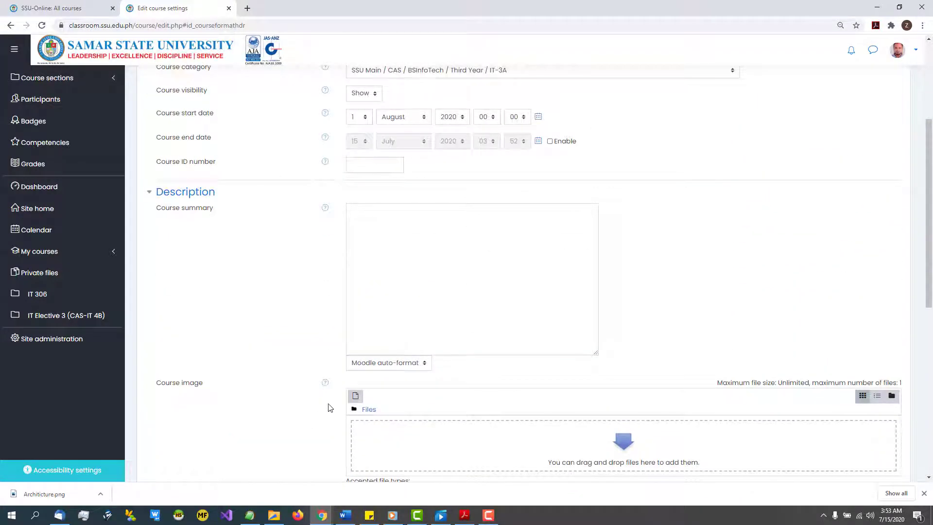
pyautogui.click(397, 233)
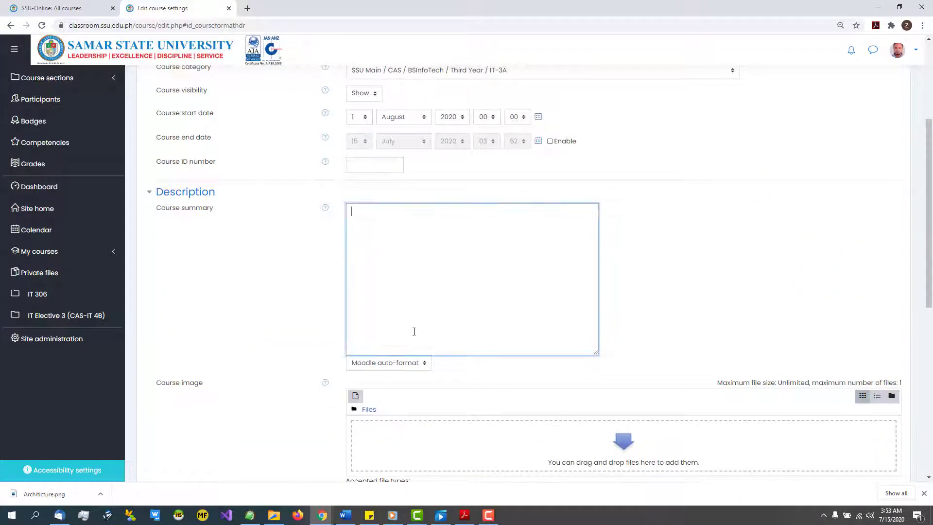
pyautogui.scroll(-2, 618, 392)
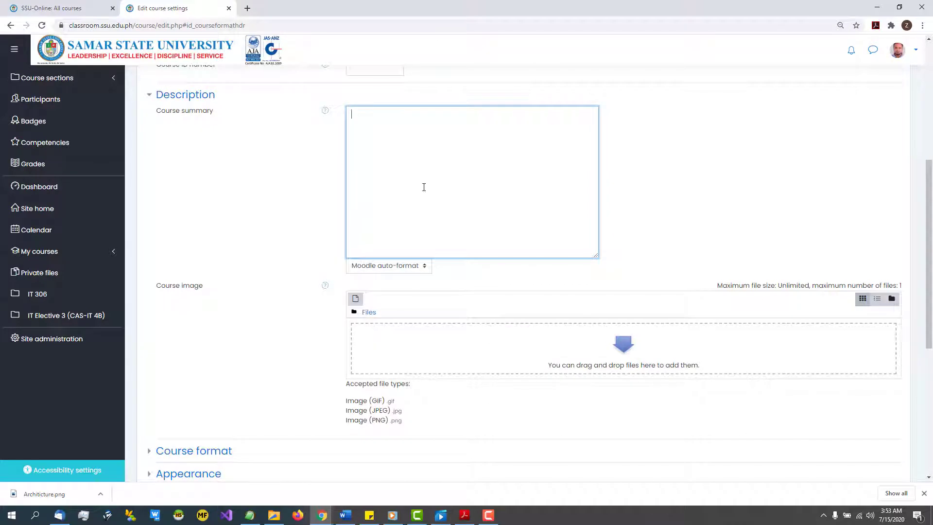
pyautogui.click(249, 514)
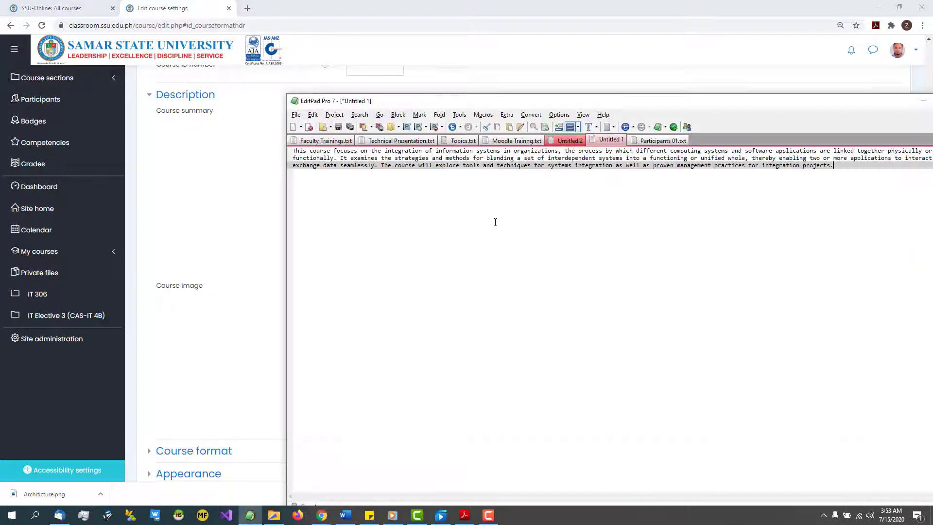
pyautogui.click(641, 205)
pyautogui.moveTo(802, 178); pyautogui.dragTo(271, 108)
pyautogui.hotkey('ctrl', 'c')
pyautogui.click(179, 200)
pyautogui.hotkey('ctrl', 'v')
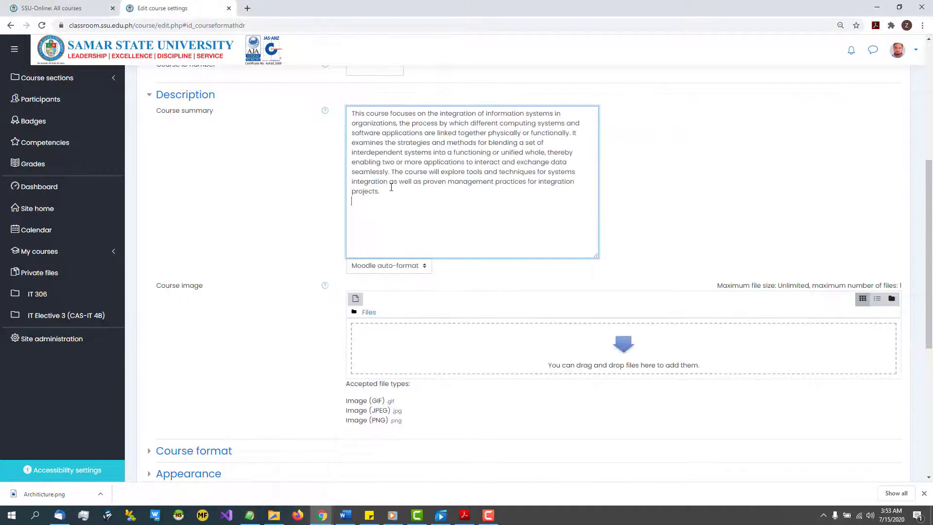
# Upload Architicture.png from the Desktop's Moodle folder as the course image
pyautogui.scroll(3, 391, 218)
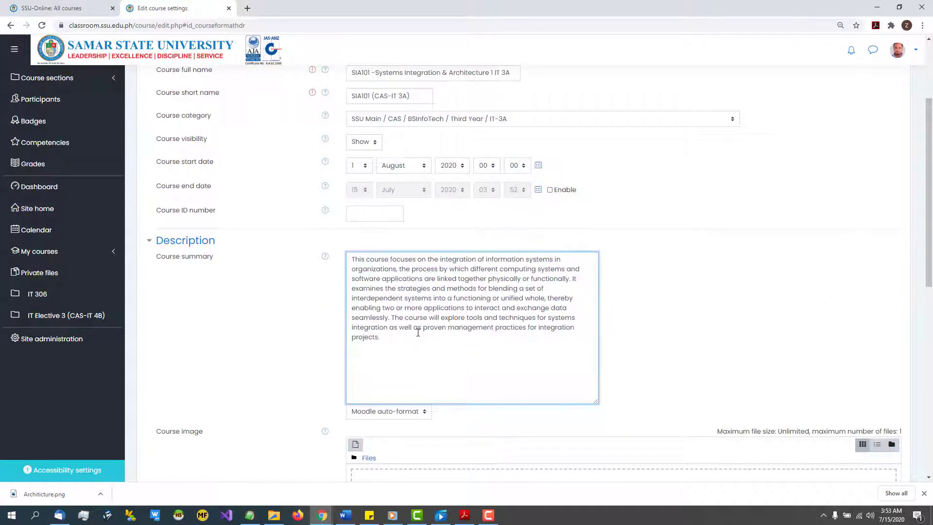
pyautogui.scroll(-2, 418, 332)
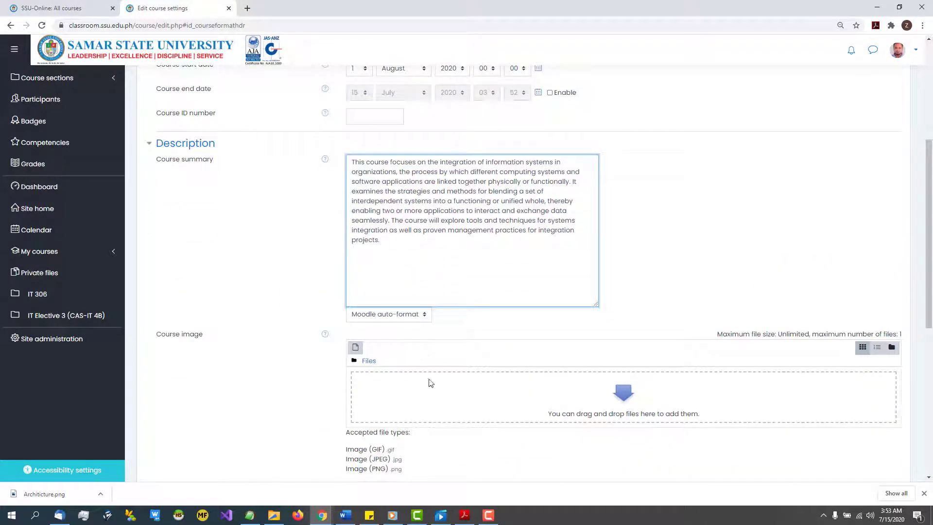
pyautogui.click(623, 402)
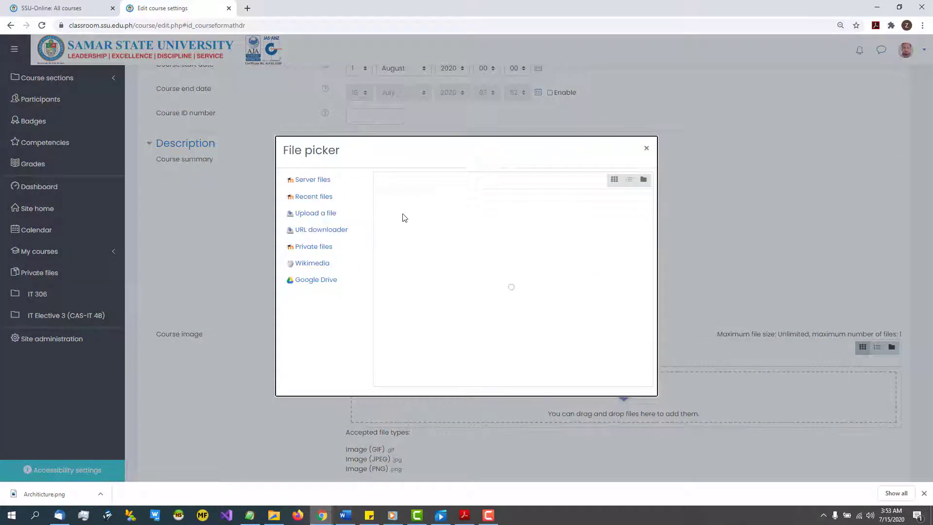
pyautogui.click(408, 235)
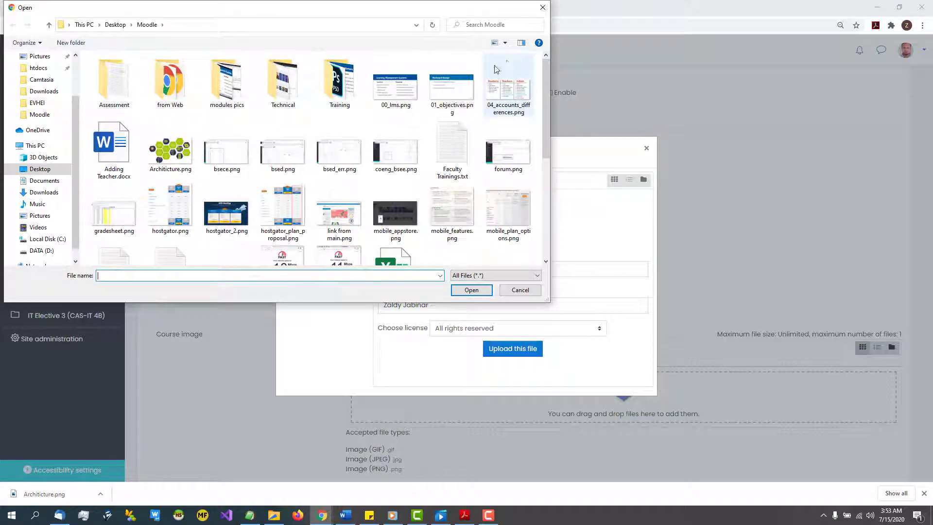
pyautogui.doubleClick(170, 152)
pyautogui.click(513, 359)
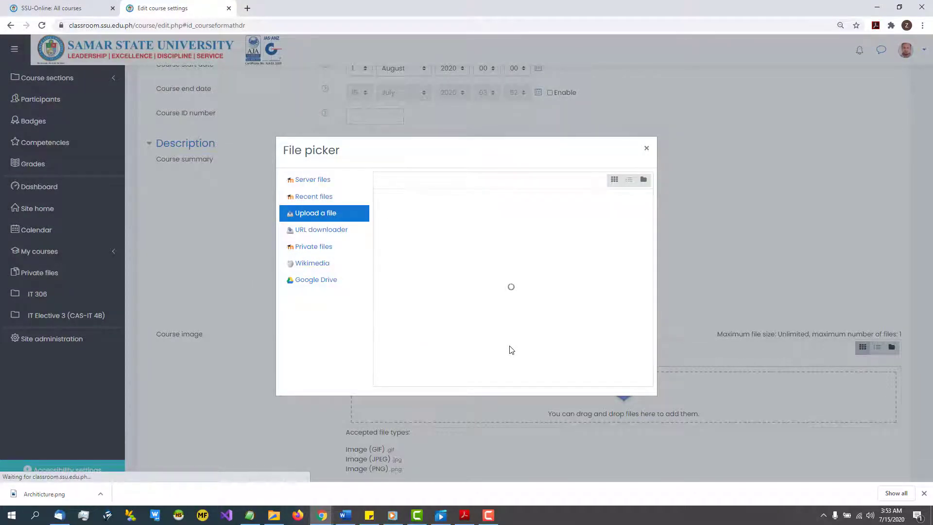
# Check the course summary and uploaded image, and save the course settings to return to the course page
pyautogui.scroll(-6, 538, 356)
pyautogui.scroll(8, 535, 422)
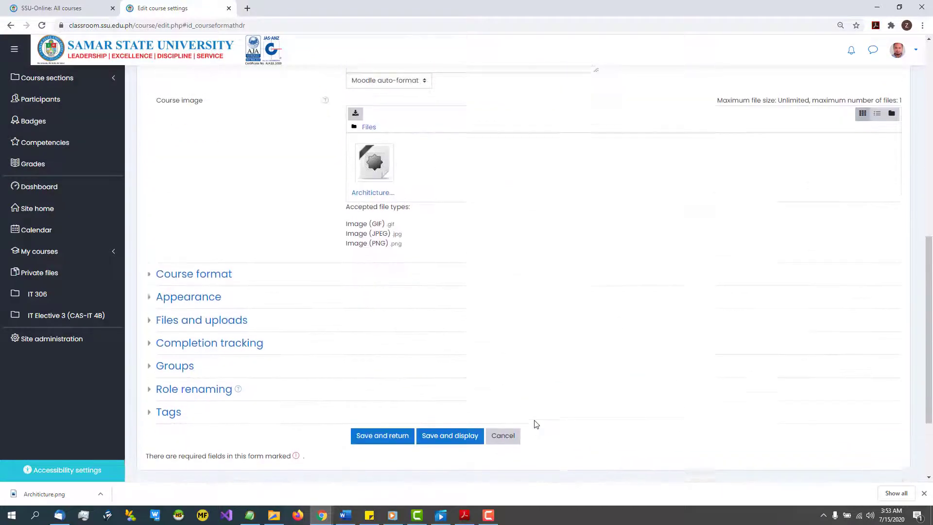
pyautogui.scroll(-10, 449, 369)
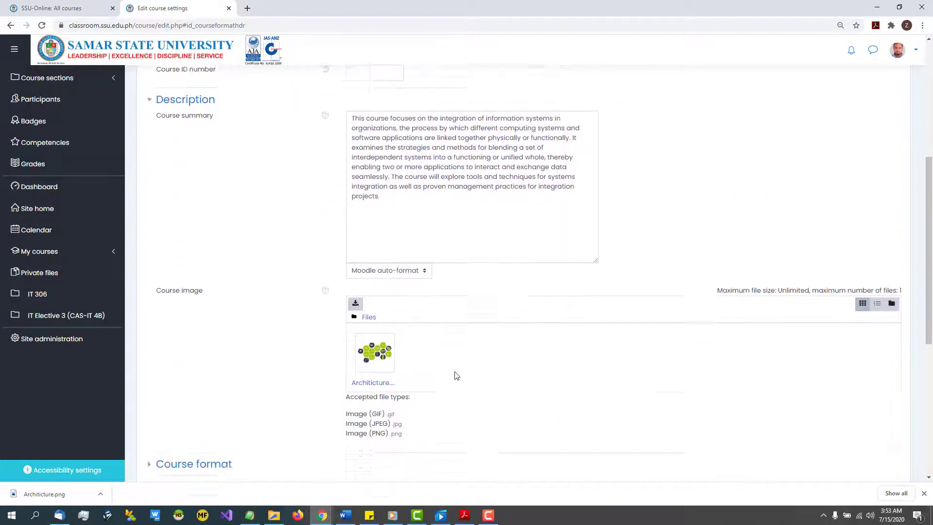
pyautogui.click(384, 335)
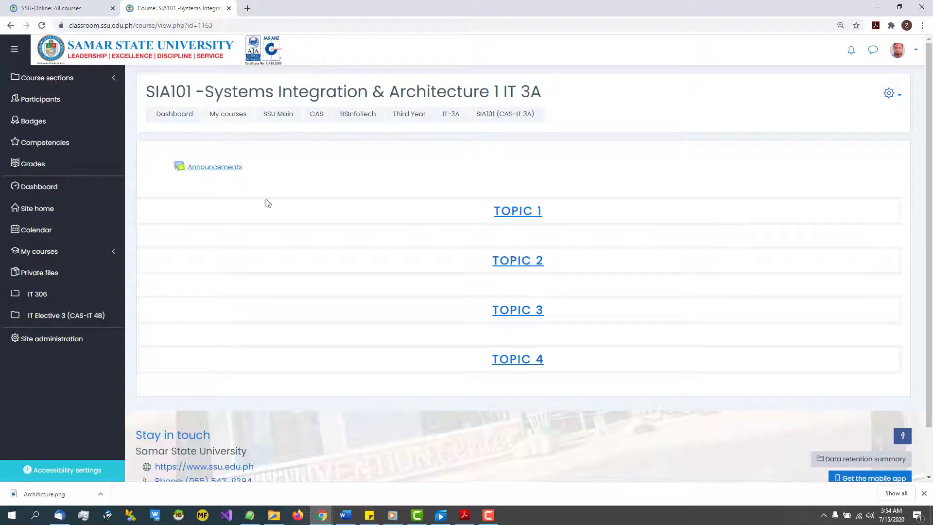
# View the course cards on the Dashboard and open the SIA101 Systems Integration & Architecture 1 IT 3A course from Course overview
pyautogui.click(44, 188)
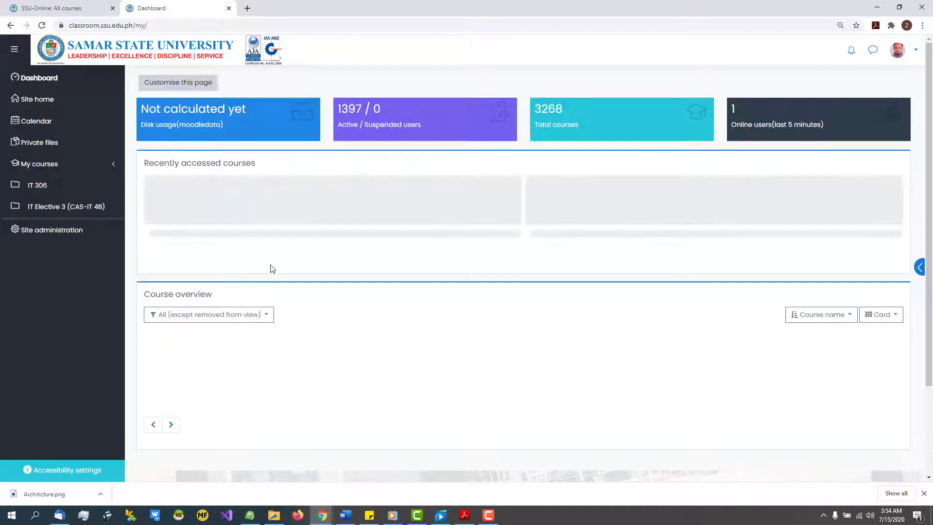
pyautogui.scroll(-3, 512, 296)
pyautogui.scroll(3, 513, 296)
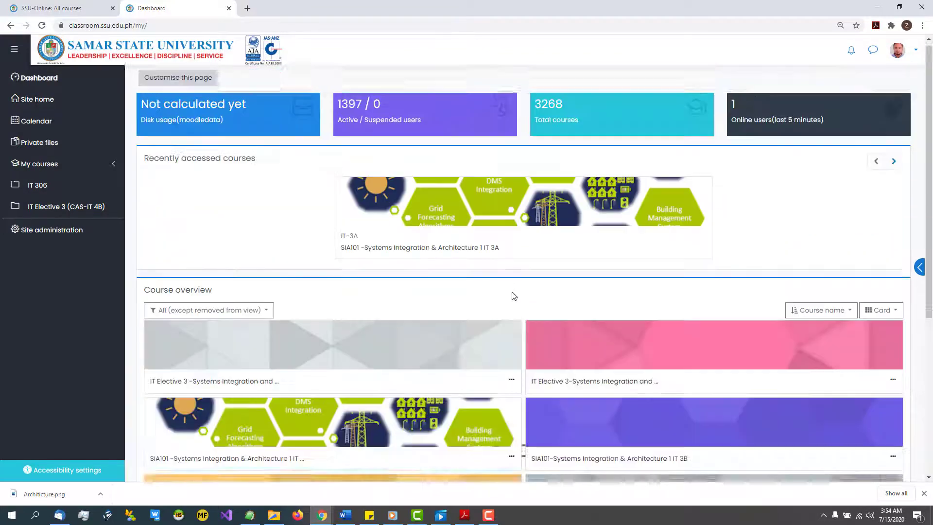
pyautogui.scroll(-3, 485, 240)
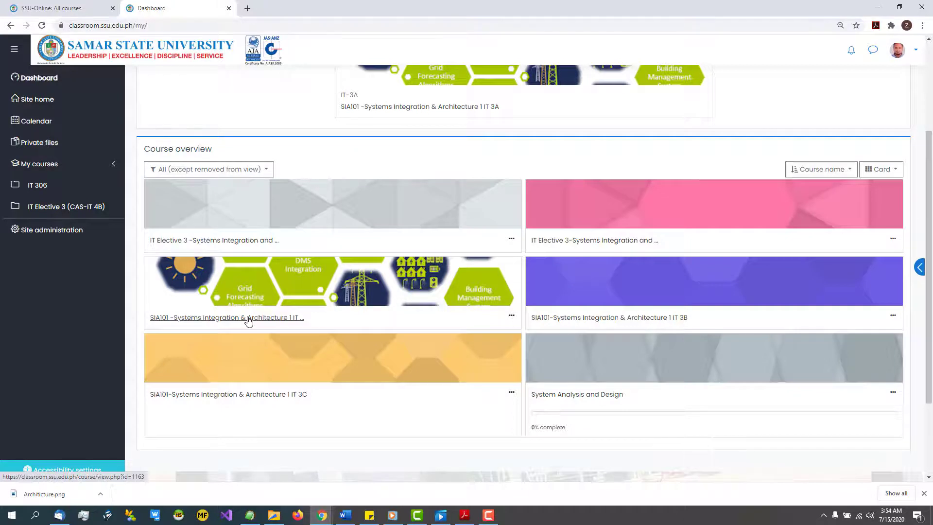
pyautogui.click(298, 319)
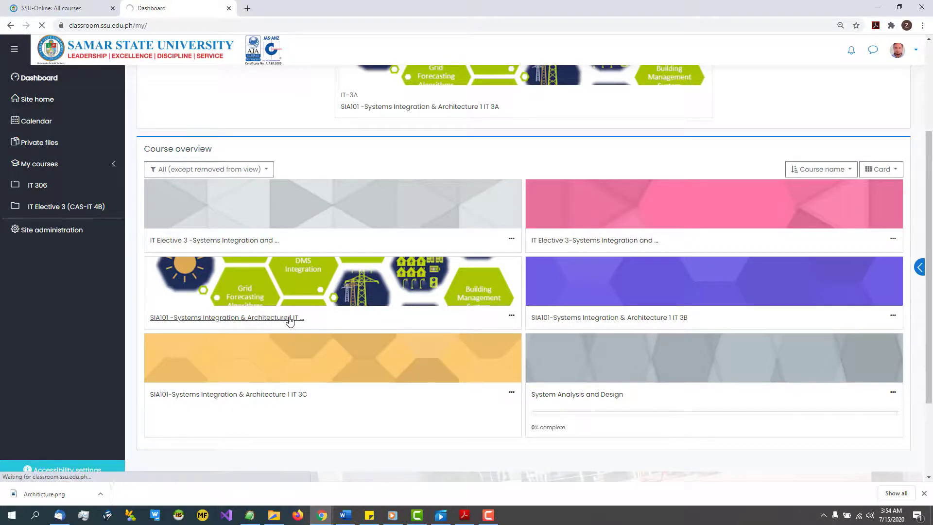